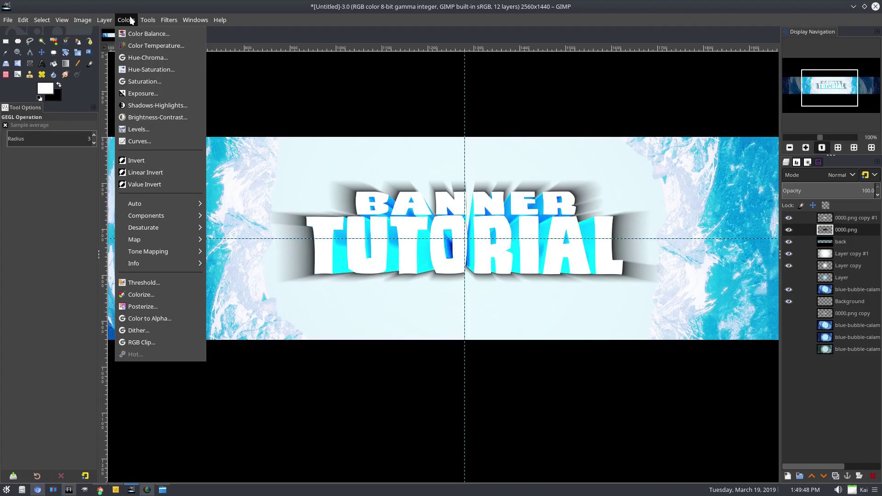
# - Colorize the 0000.png layer with hue 0.5320, saturation 1.0000 and lightness 0.488
pyautogui.click(146, 294)
pyautogui.click(207, 190)
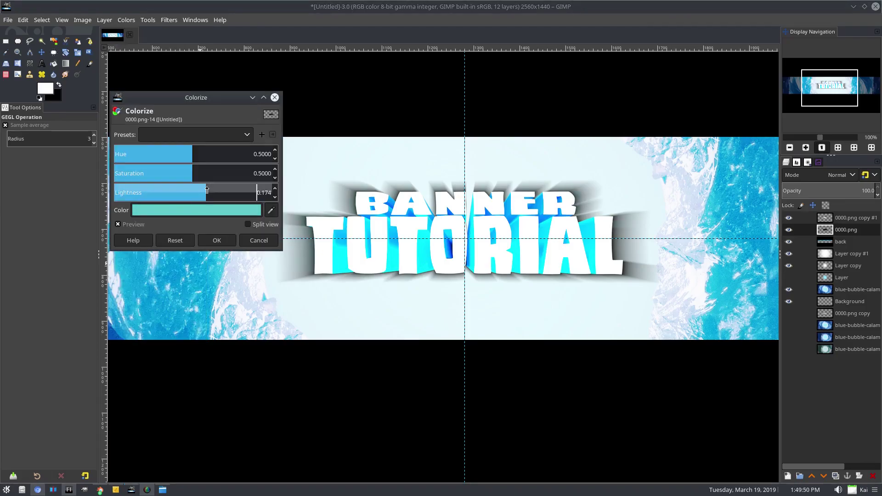
pyautogui.moveTo(210, 191); pyautogui.dragTo(485, 172)
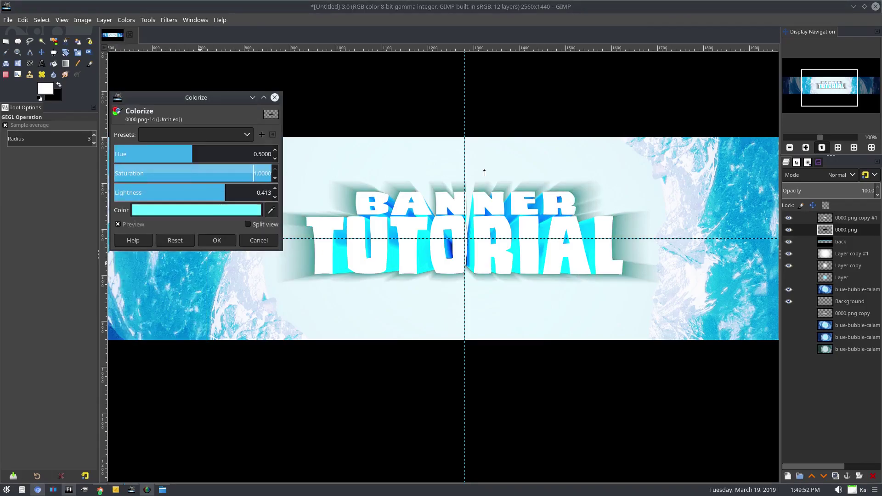
pyautogui.moveTo(193, 154)
pyautogui.mouseDown()
pyautogui.moveTo(255, 154)
pyautogui.moveTo(166, 152)
pyautogui.moveTo(208, 152)
pyautogui.moveTo(190, 151)
pyautogui.moveTo(200, 152)
pyautogui.mouseUp()
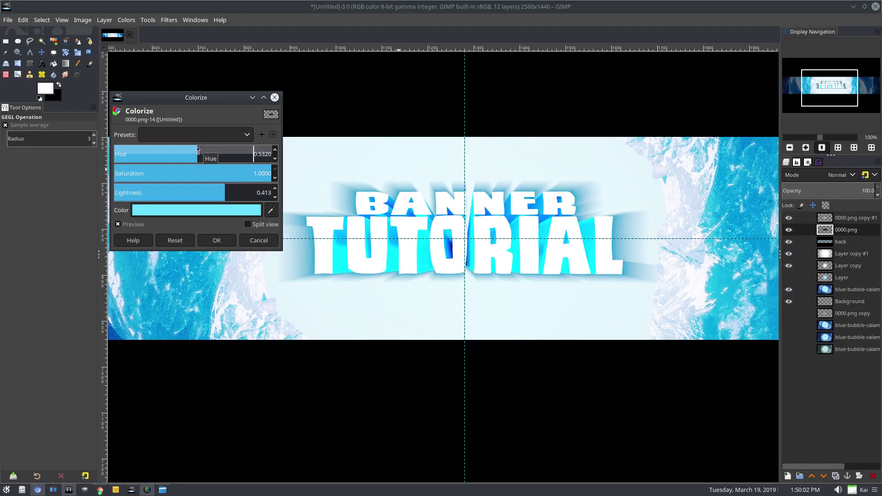
pyautogui.click(231, 192)
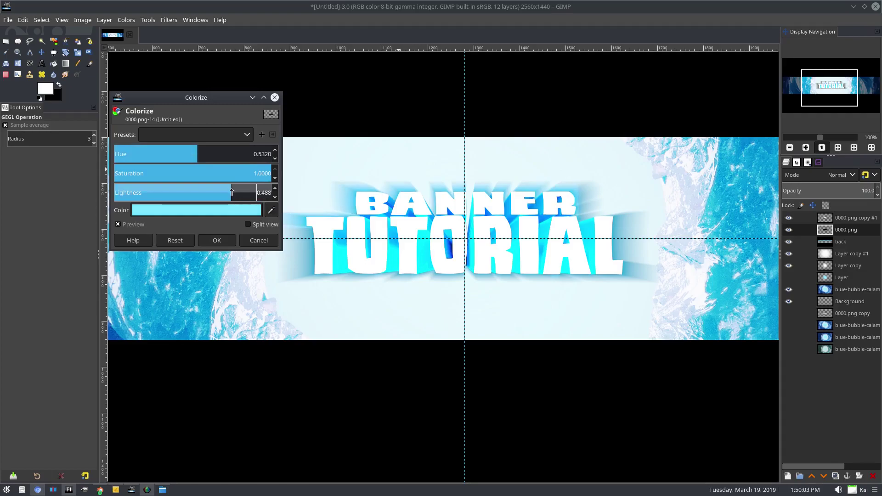
pyautogui.click(198, 149)
pyautogui.scroll(-1, 502, 305)
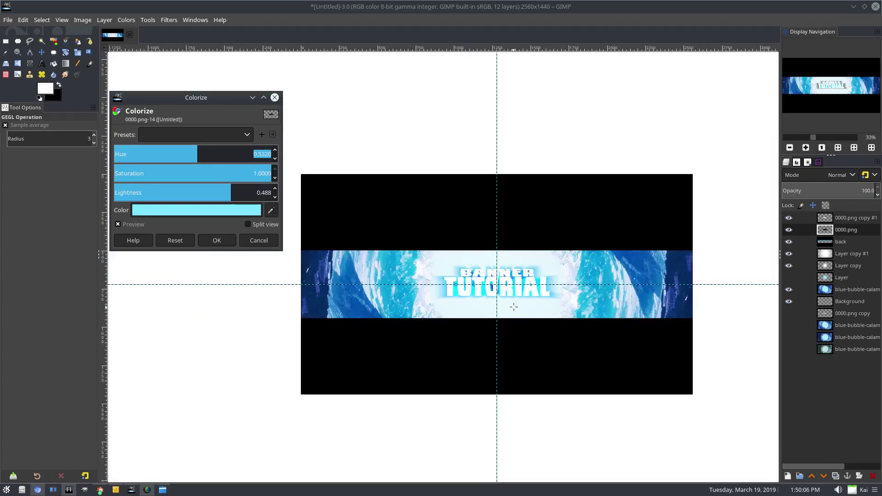
pyautogui.click(226, 241)
pyautogui.scroll(1, 499, 249)
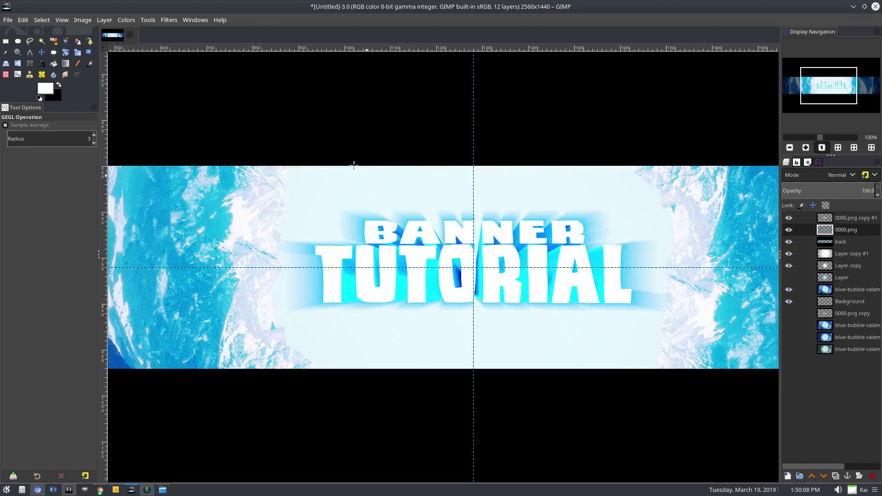
# - Apply a Zoom Motion Blur to the 0000.png layer with Center Y at about 0.43 and a blurring factor of 0.100
pyautogui.scroll(-1, 490, 298)
pyautogui.scroll(1, 498, 301)
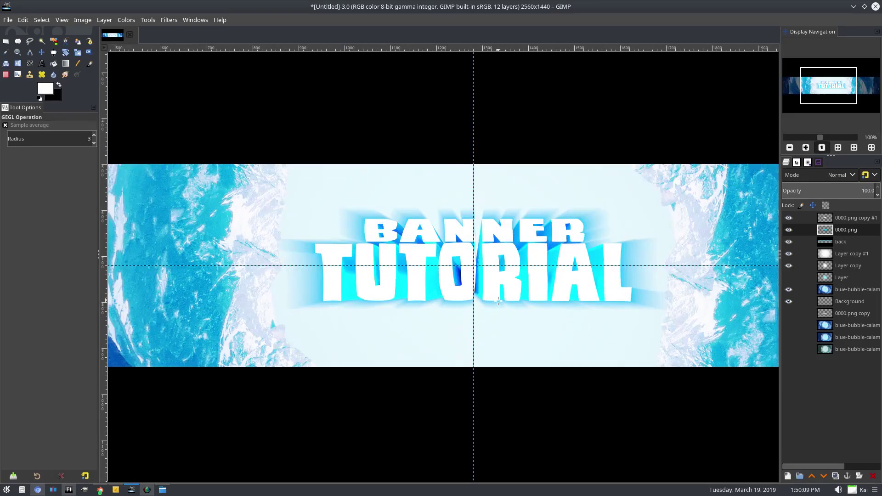
pyautogui.click(169, 20)
pyautogui.moveTo(191, 89)
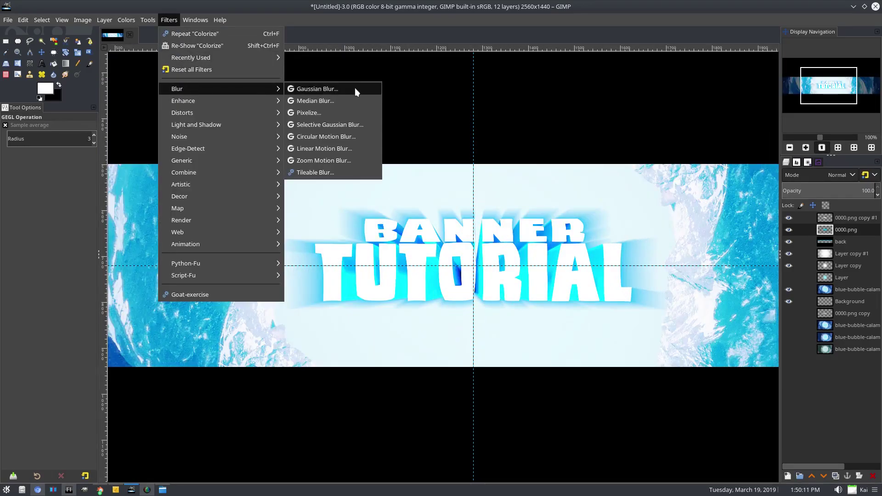
pyautogui.click(335, 160)
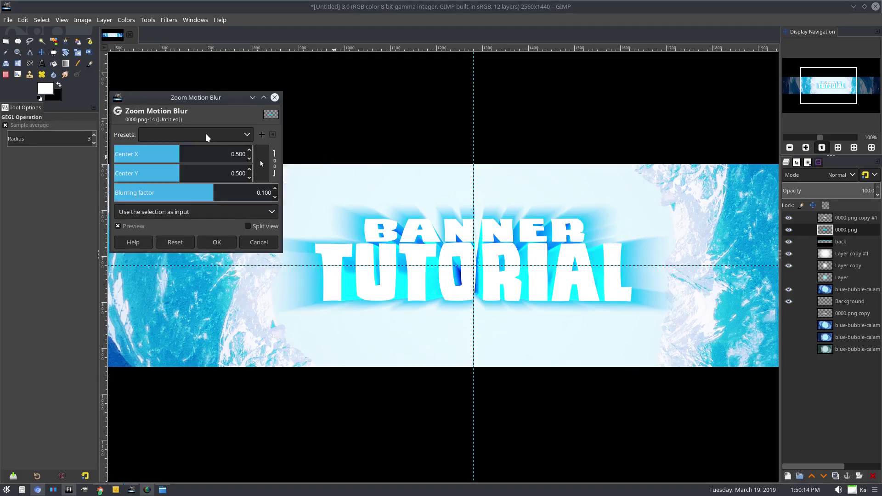
pyautogui.click(171, 173)
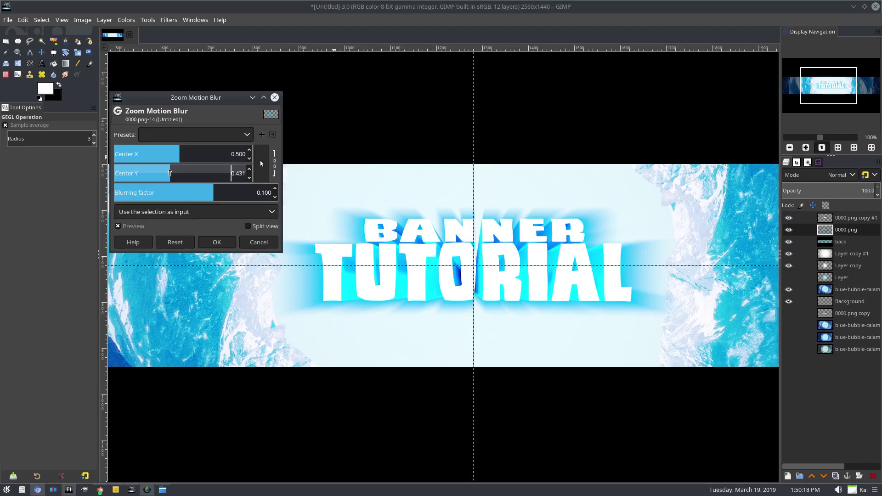
pyautogui.moveTo(169, 173); pyautogui.dragTo(169, 170)
pyautogui.click(216, 242)
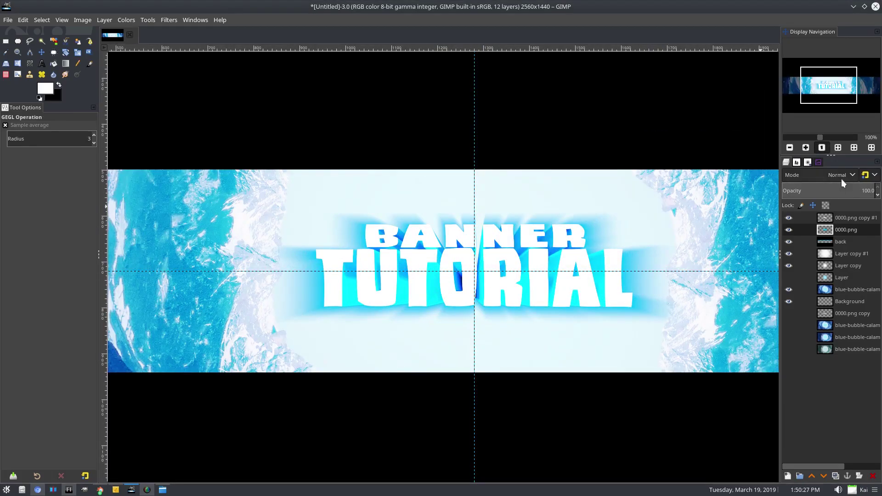
# - Set the 0000.png layer's blend mode to Screen and compare the result with Layer copy #1 hidden and shown
pyautogui.click(841, 175)
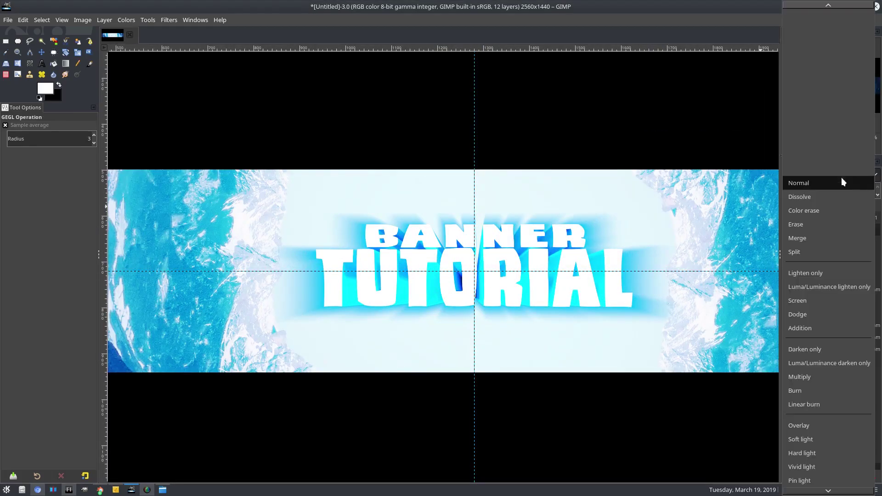
pyautogui.click(842, 179)
pyautogui.click(826, 175)
pyautogui.click(827, 300)
pyautogui.scroll(-3, 536, 254)
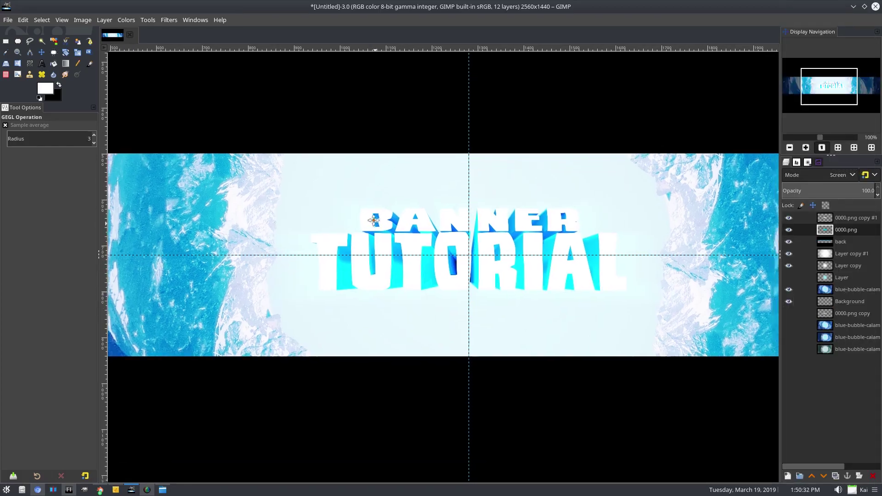
pyautogui.click(789, 253)
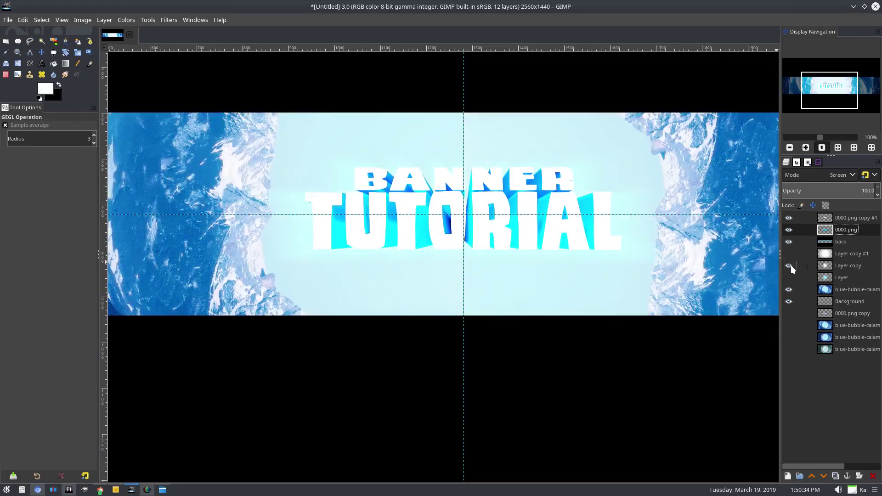
pyautogui.click(788, 256)
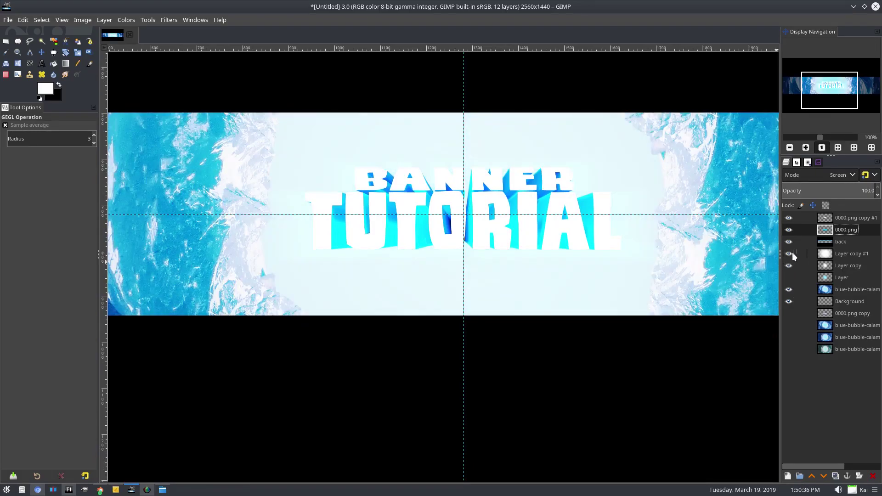
# - Try the Hard light blend mode on the 0000.png layer, then change it to Grain merge
pyautogui.click(824, 171)
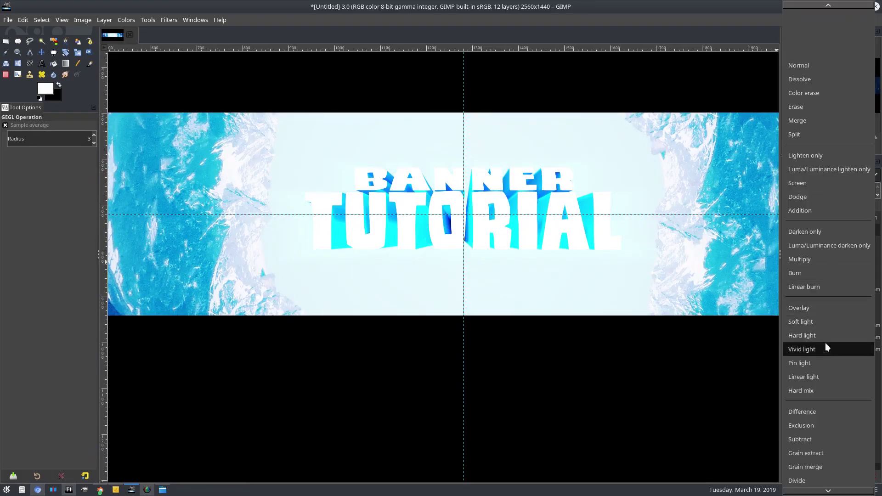
pyautogui.click(837, 336)
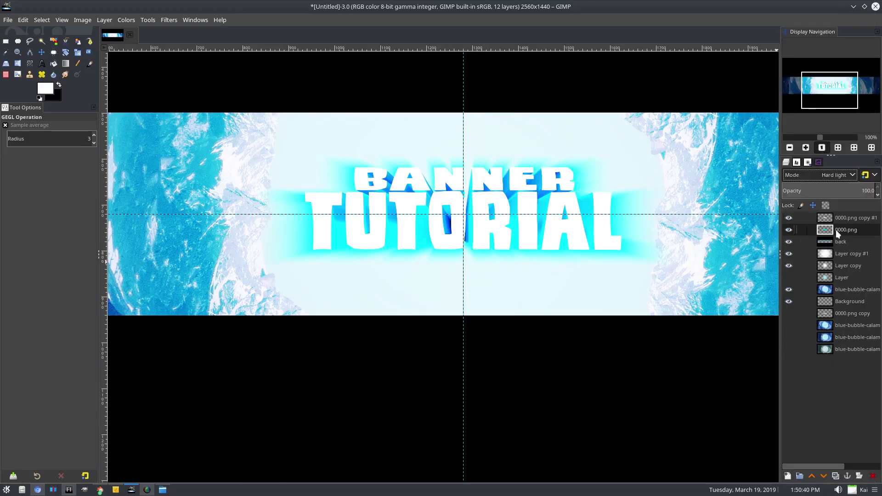
pyautogui.click(827, 176)
pyautogui.click(818, 307)
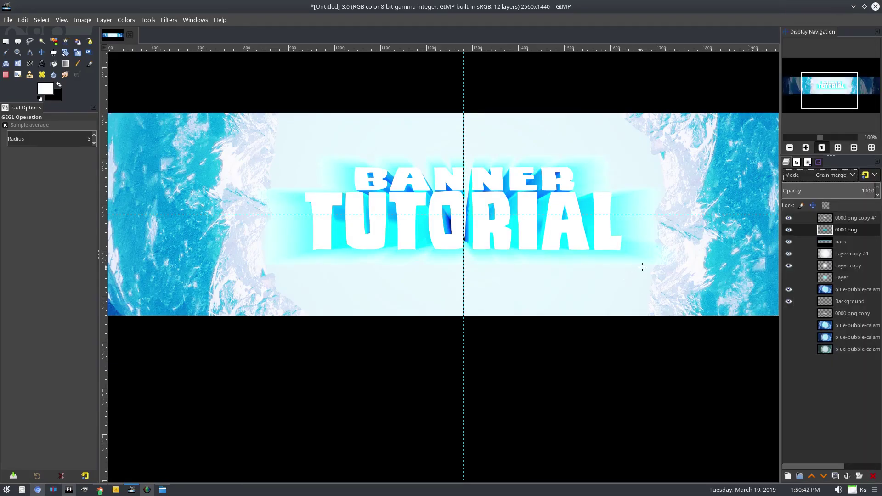
pyautogui.click(169, 19)
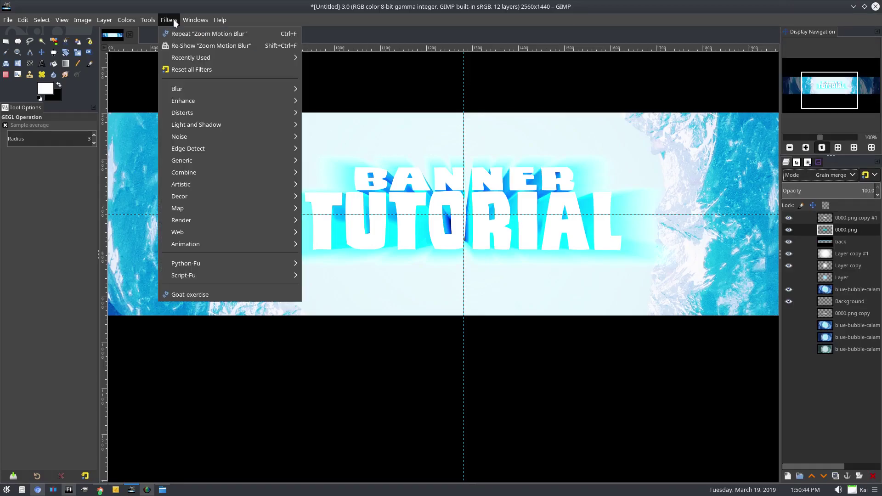
pyautogui.moveTo(186, 89)
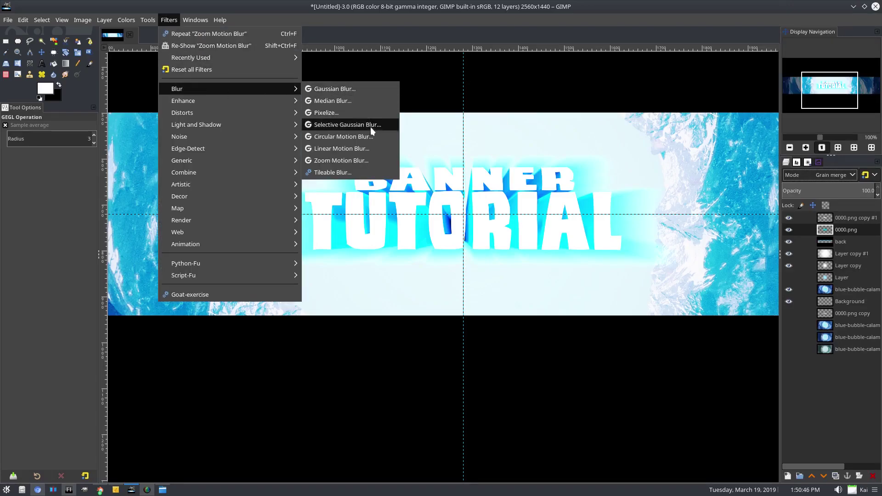
pyautogui.moveTo(203, 101)
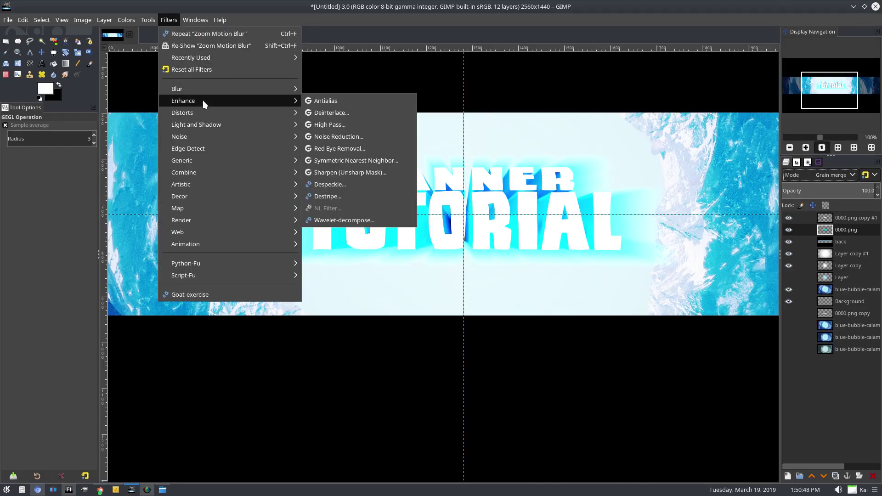
pyautogui.click(417, 56)
# - Smudge the cyan glow on the 0000.png layer outward into spikes around the text with a brush of size 109.43
pyautogui.scroll(-2, 379, 157)
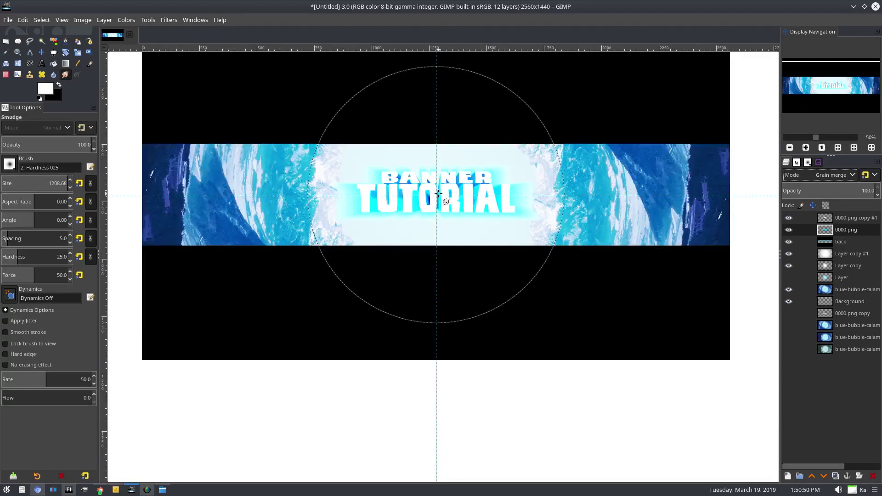
pyautogui.scroll(1, 435, 193)
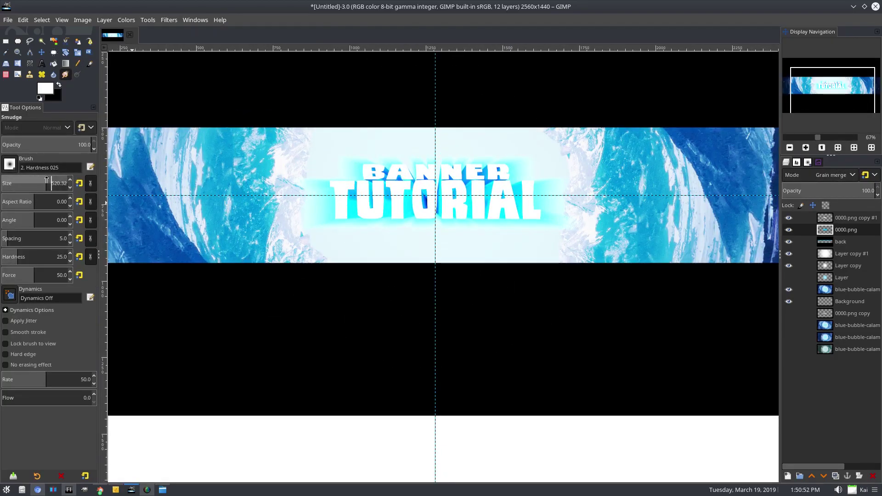
pyautogui.click(19, 178)
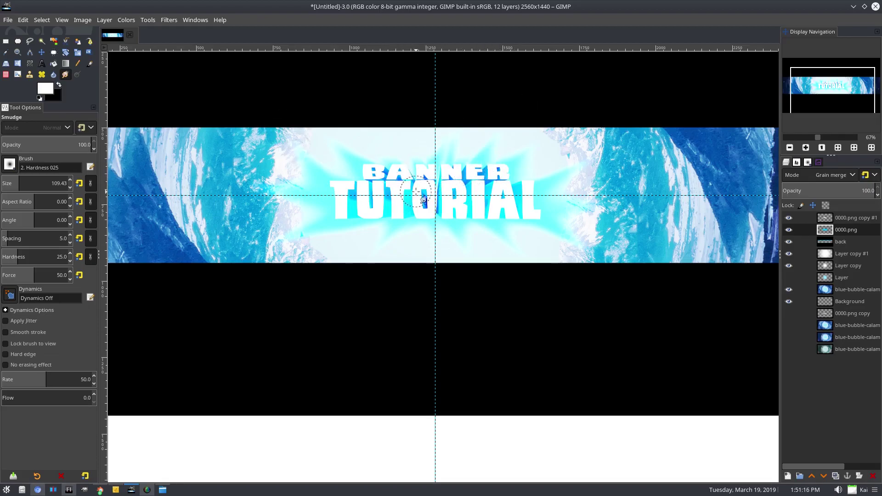
pyautogui.scroll(-3, 551, 205)
pyautogui.scroll(2, 533, 204)
# - Lower the 0000.png layer's opacity to 49.8 and set its blend mode to Dodge
pyautogui.moveTo(850, 189); pyautogui.dragTo(828, 188)
pyautogui.click(832, 175)
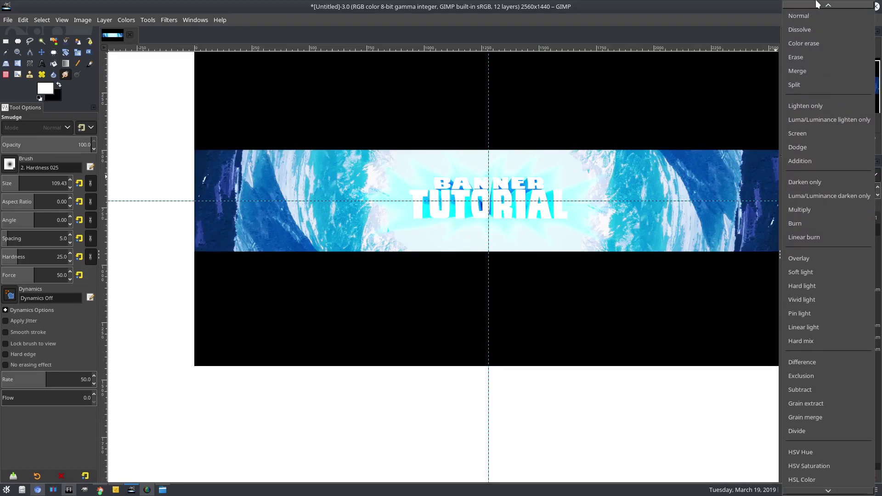
pyautogui.click(821, 147)
# - Delete the 0000.png glow layer lying between 0000.png copy #1 and back
pyautogui.scroll(1, 560, 210)
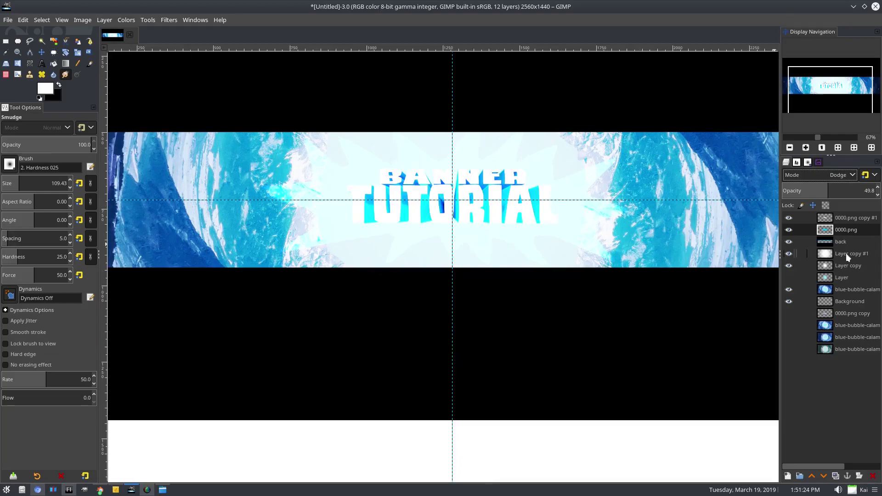
pyautogui.scroll(1, 565, 248)
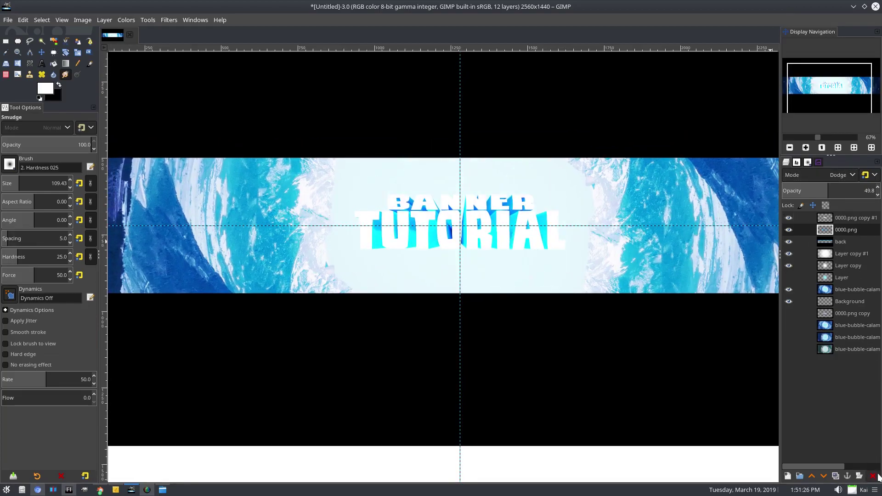
pyautogui.click(874, 476)
# - Switch to the Paintbrush and enlarge its brush size to 338.08
pyautogui.hscroll(2, 228, 233)
pyautogui.click(89, 63)
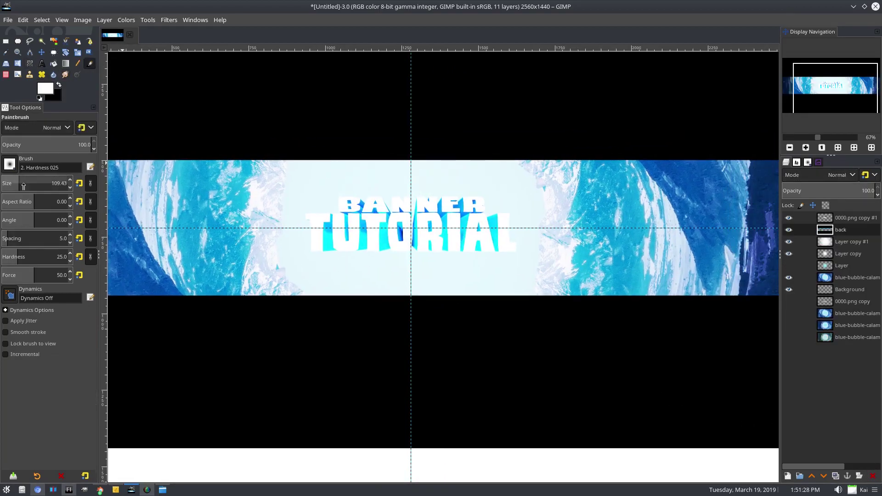
pyautogui.click(8, 167)
pyautogui.click(31, 151)
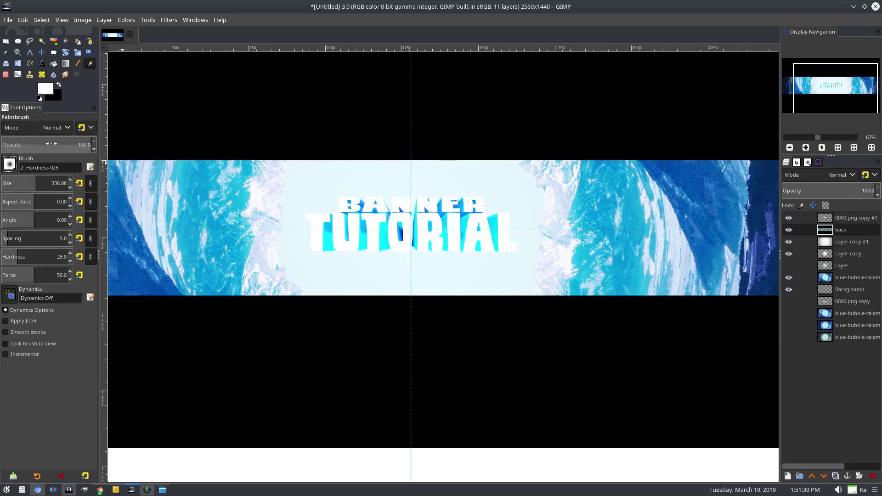
# - Select the 0000.png copy #1 layer and sample the bright cyan from the letters' side faces as the foreground color
pyautogui.scroll(3, 354, 257)
pyautogui.click(6, 53)
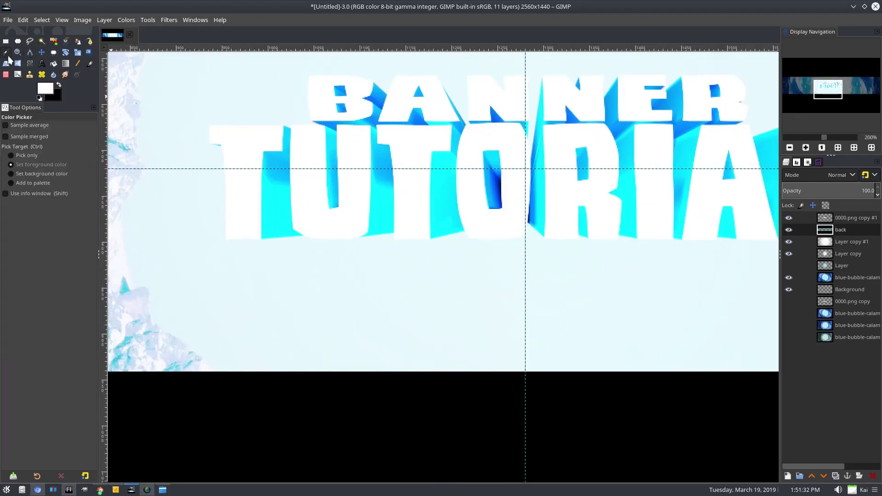
pyautogui.press('pageup')
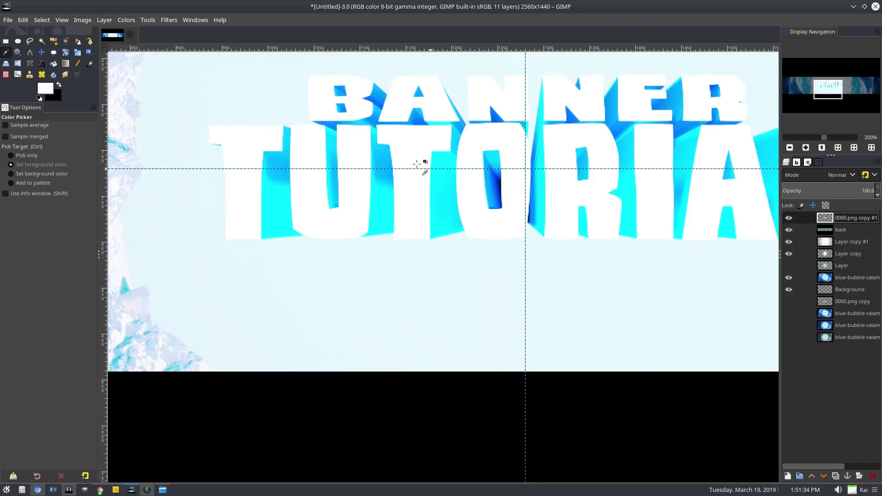
pyautogui.press('3')
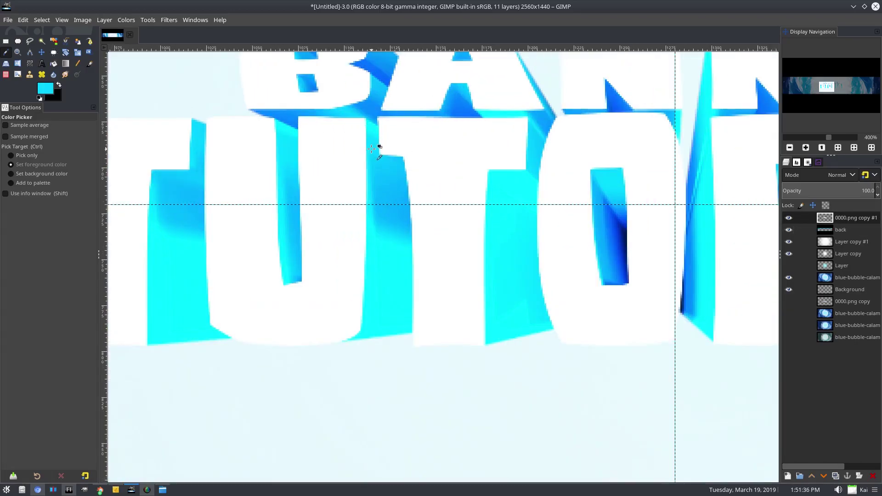
# - Add a new transparent layer, place it directly beneath 0000.png copy #1 and activate the Paintbrush
pyautogui.scroll(-4, 449, 205)
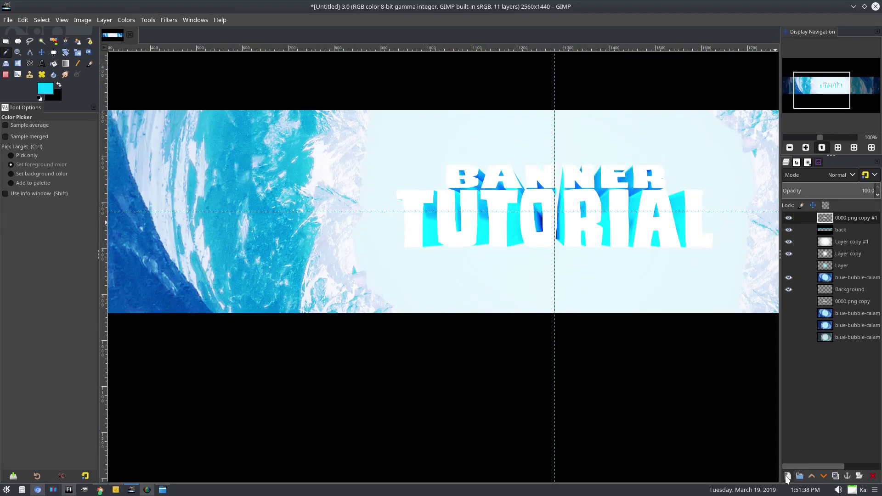
pyautogui.click(787, 476)
pyautogui.click(813, 469)
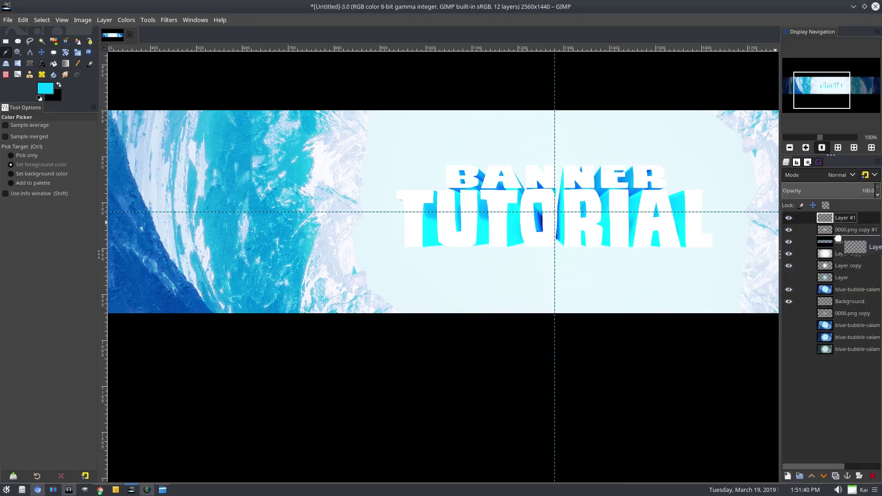
pyautogui.hscroll(3, 509, 299)
pyautogui.click(90, 62)
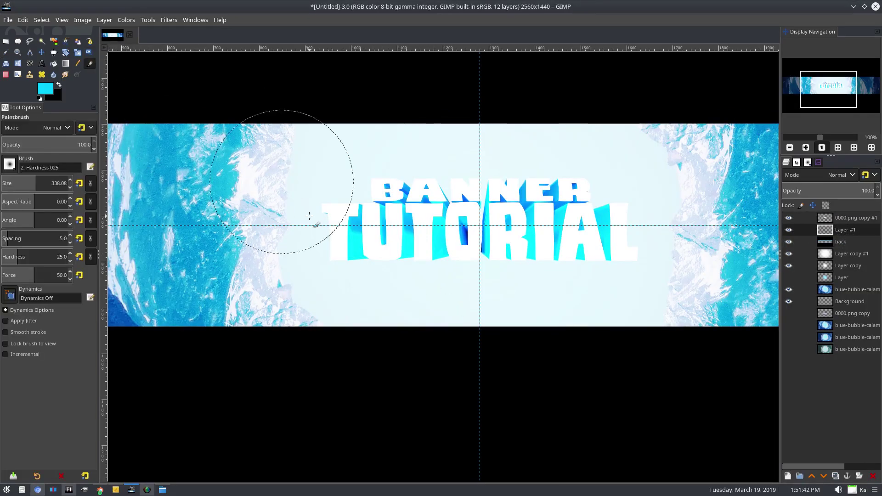
# - Paint a wide cyan stroke down the banner's left part with a 252.68 brush and move Layer #1 directly beneath back
pyautogui.press('-')
pyautogui.hscroll(-1, 295, 232)
pyautogui.moveTo(28, 183); pyautogui.dragTo(31, 183)
pyautogui.moveTo(202, 152)
pyautogui.mouseDown()
pyautogui.moveTo(253, 206)
pyautogui.moveTo(269, 274)
pyautogui.moveTo(265, 322)
pyautogui.mouseUp()
pyautogui.moveTo(861, 233); pyautogui.dragTo(852, 248)
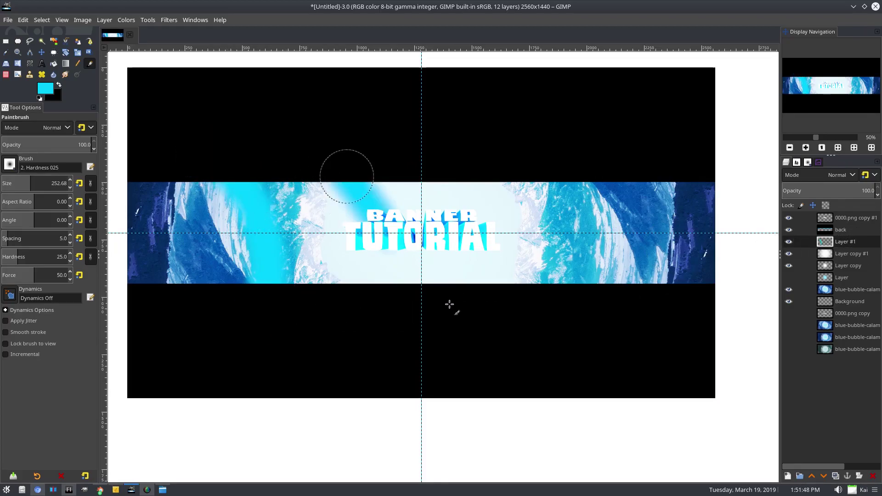
# - Paint more sweeping cyan strokes on Layer #1 across the middle and both ends of the banner
pyautogui.click(332, 196)
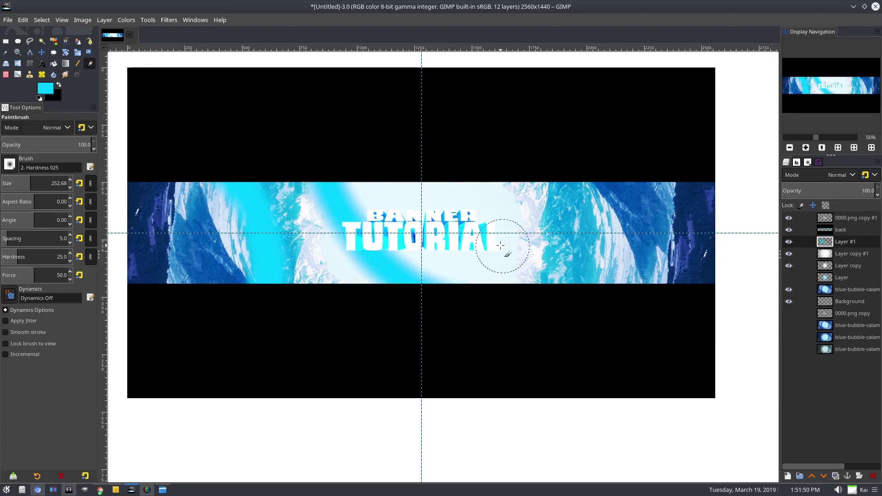
pyautogui.moveTo(504, 162); pyautogui.dragTo(464, 320)
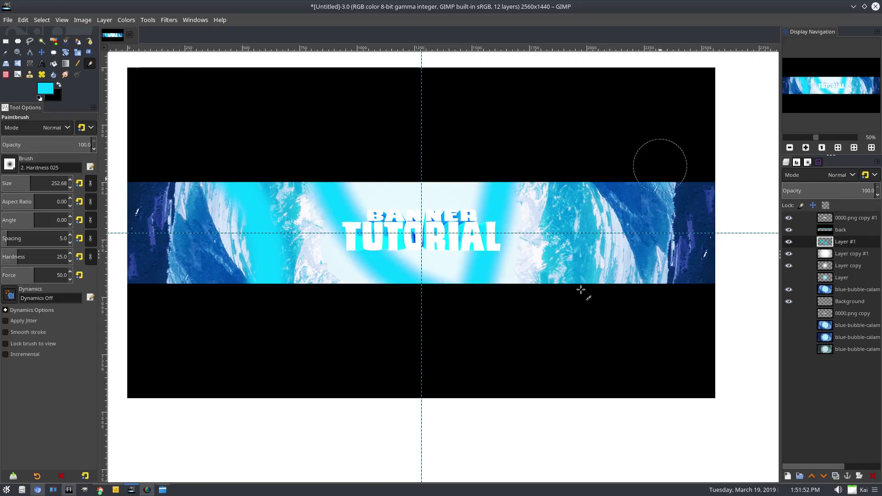
pyautogui.moveTo(659, 158); pyautogui.dragTo(572, 299)
pyautogui.moveTo(668, 207); pyautogui.dragTo(710, 292)
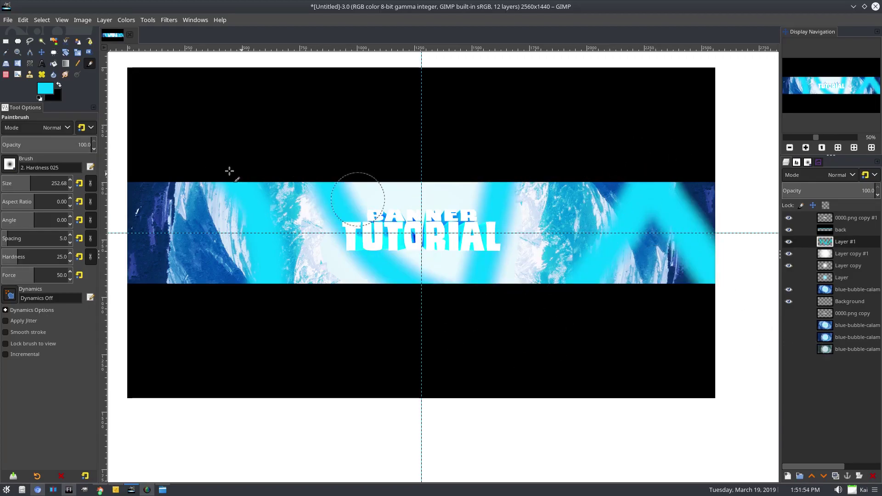
pyautogui.moveTo(159, 159); pyautogui.dragTo(142, 294)
# - Apply a Gaussian Blur of 73.21 in X and Y to the cyan strokes on Layer #1
pyautogui.scroll(-1, 311, 205)
pyautogui.scroll(1, 339, 212)
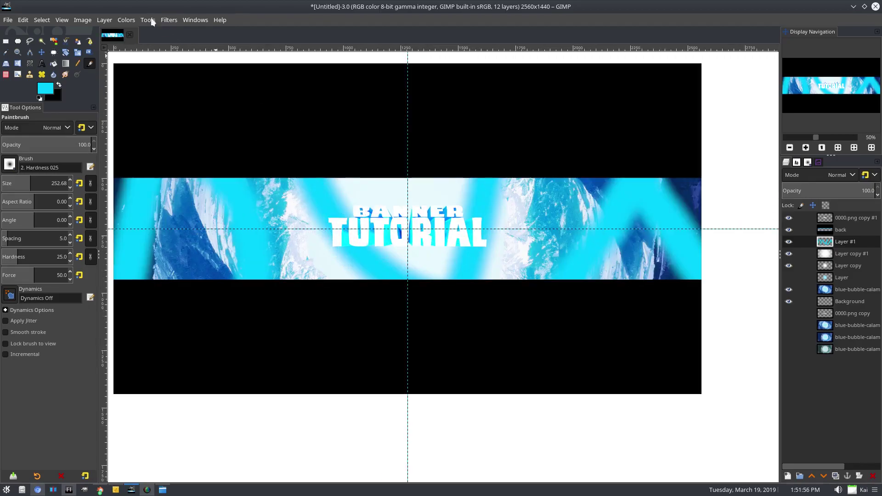
pyautogui.click(169, 19)
pyautogui.moveTo(188, 88)
pyautogui.click(343, 89)
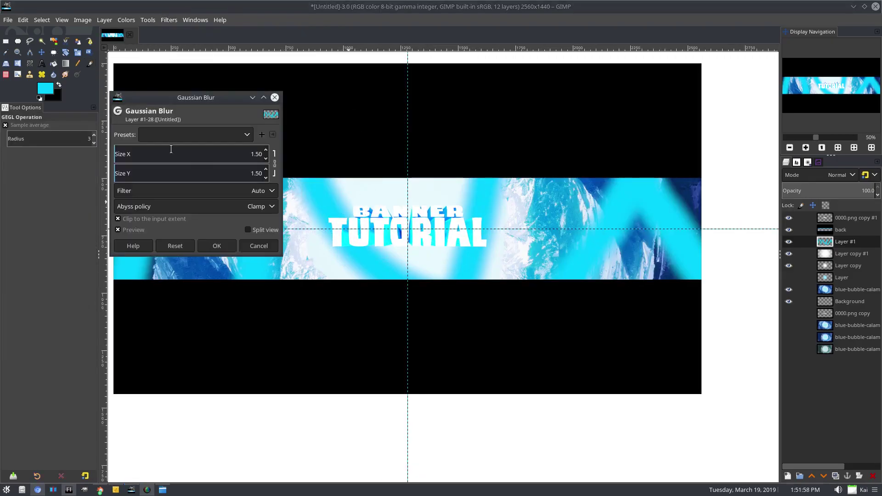
pyautogui.click(156, 153)
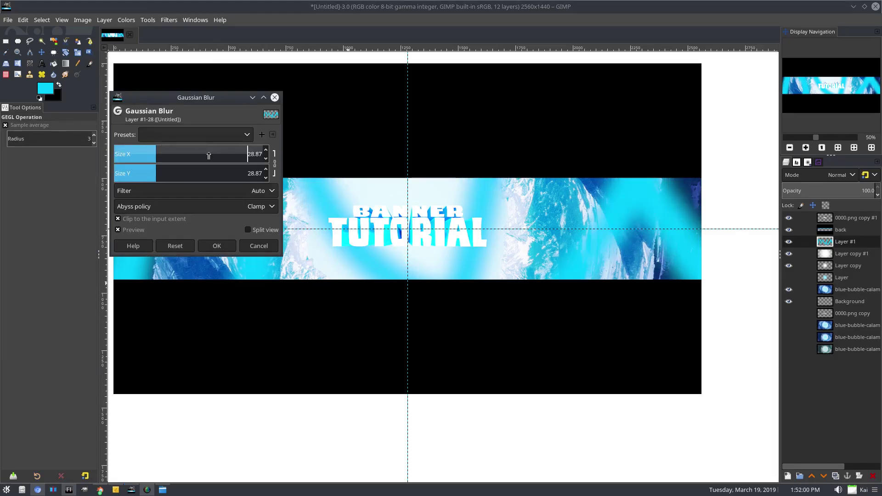
pyautogui.click(200, 152)
pyautogui.moveTo(206, 151); pyautogui.dragTo(223, 151)
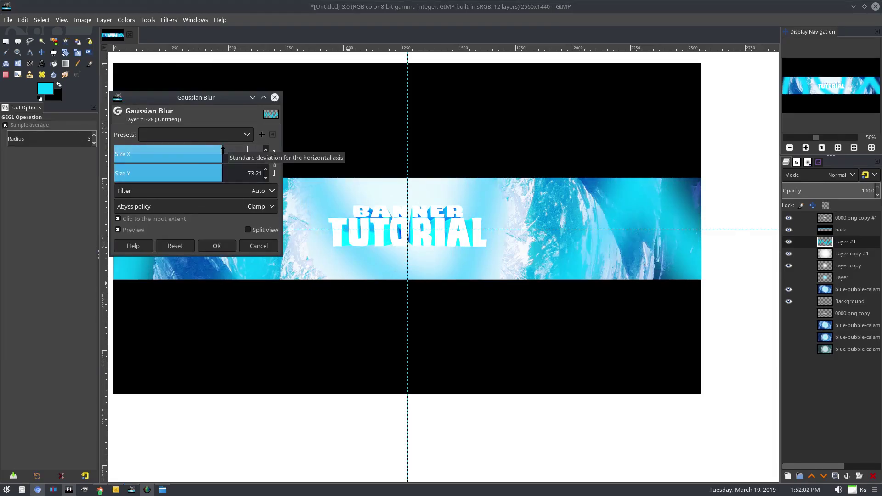
pyautogui.click(217, 246)
# - Set Layer #1 to Screen mode with an opacity of 30.5
pyautogui.click(831, 177)
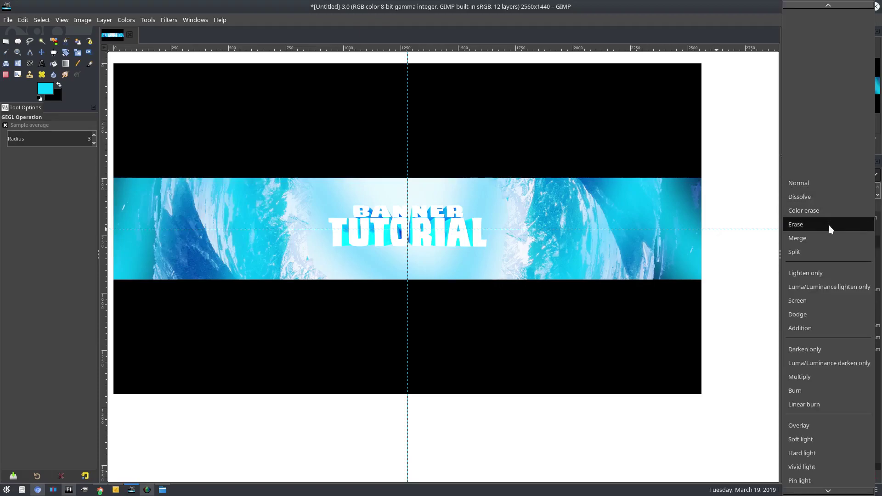
pyautogui.click(813, 301)
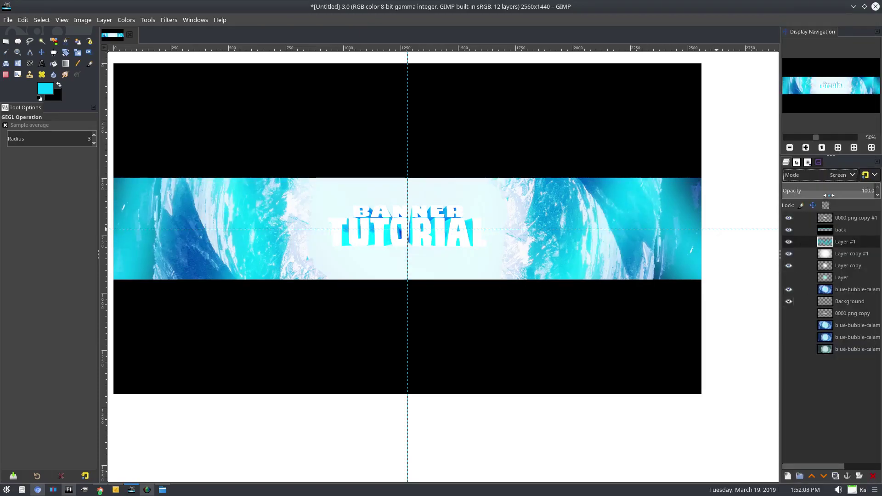
pyautogui.click(815, 190)
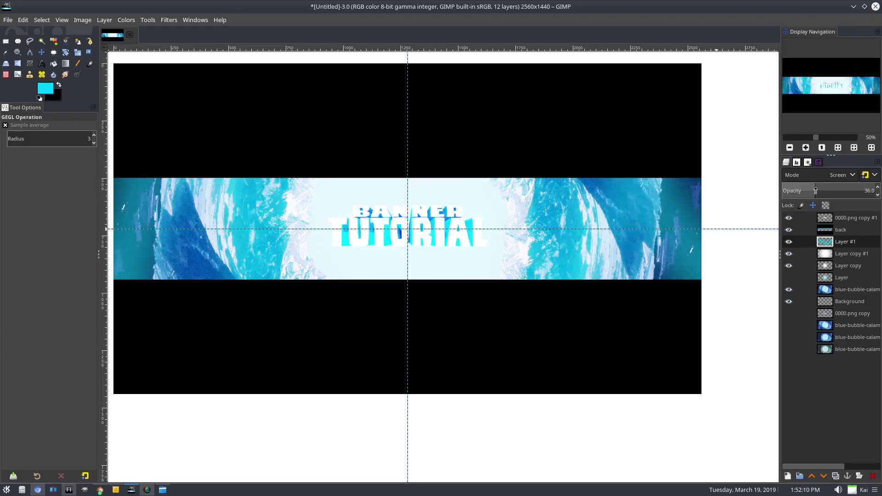
pyautogui.click(810, 191)
# - Add a new transparent layer directly above Layer #1 and get the Paintbrush ready with white as the foreground color
pyautogui.click(788, 476)
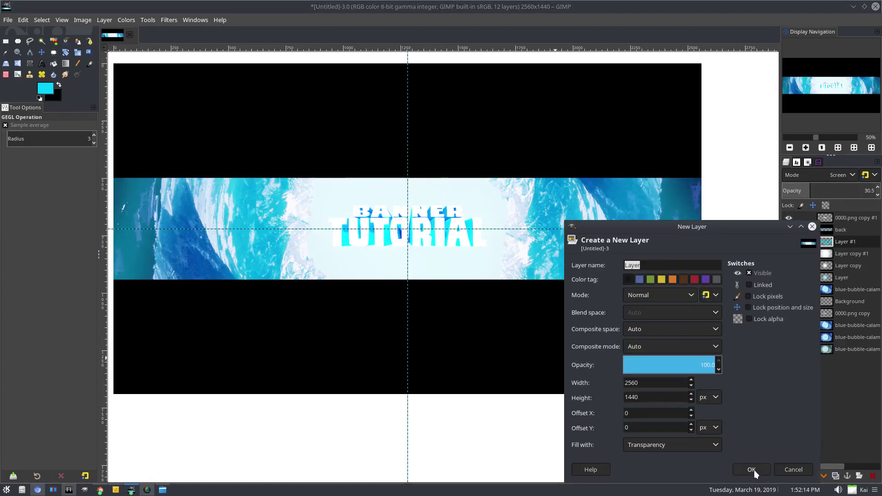
pyautogui.click(752, 470)
pyautogui.click(39, 98)
pyautogui.click(59, 85)
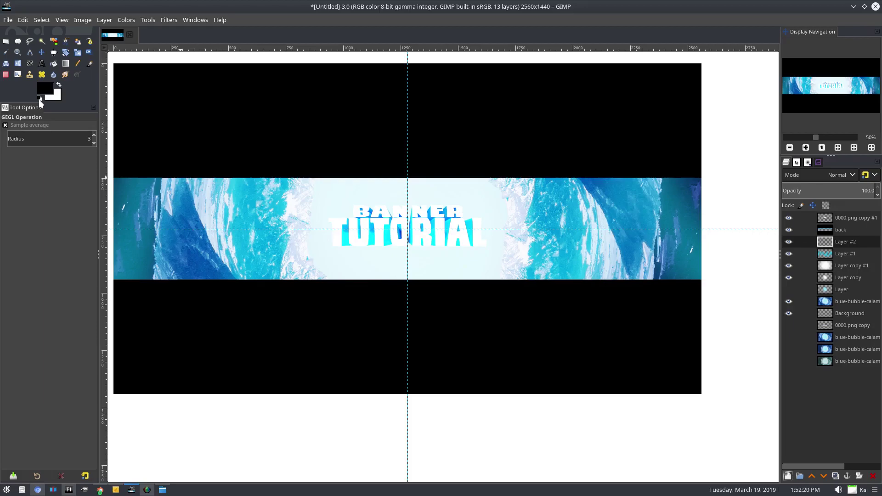
pyautogui.click(90, 63)
pyautogui.click(59, 85)
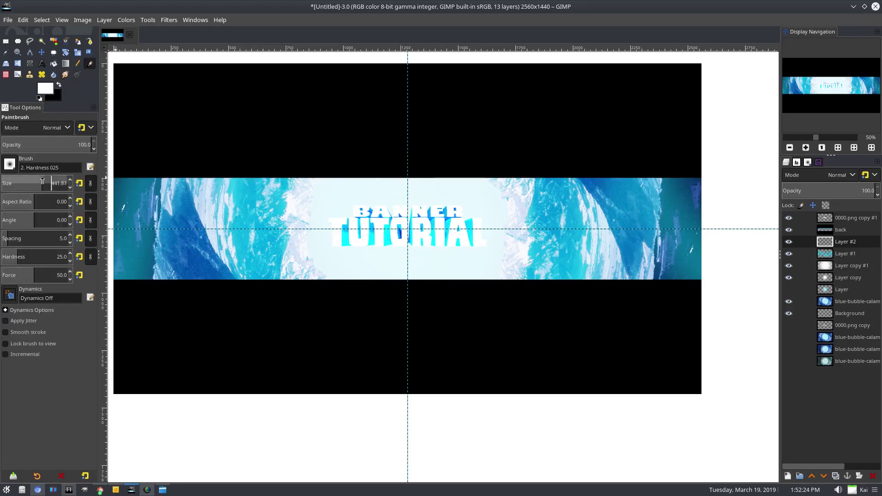
# - Enlarge the brush to 1145.62 and dab soft white highlights along the banner's upper edge and near its lower right corner
pyautogui.moveTo(73, 184); pyautogui.dragTo(74, 184)
pyautogui.click(204, 166)
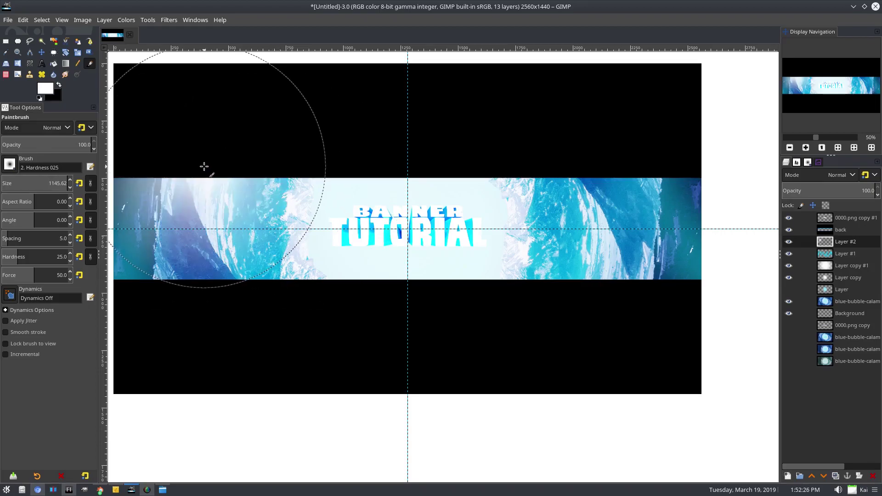
pyautogui.click(563, 147)
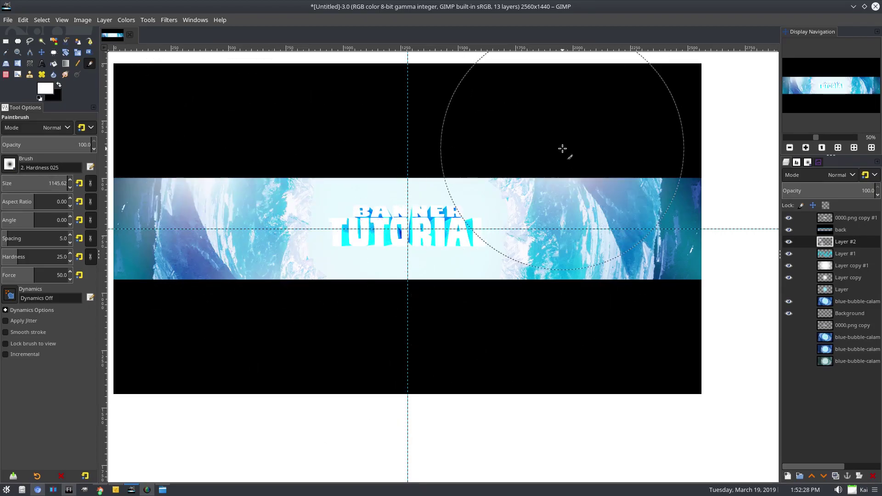
pyautogui.click(657, 335)
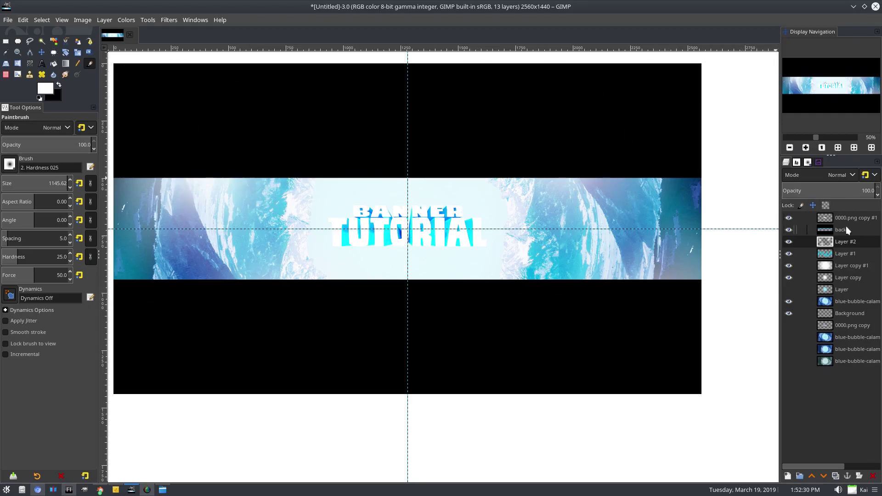
# - Hide Layer #2 and set Layer #1 to Overlay mode with an opacity of 56.2, toggling its visibility to compare
pyautogui.click(835, 255)
pyautogui.moveTo(808, 194); pyautogui.dragTo(878, 194)
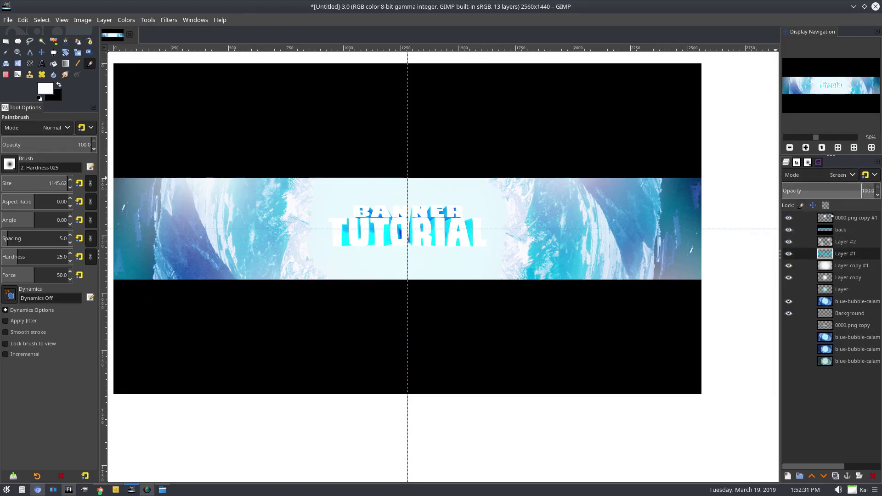
pyautogui.click(788, 241)
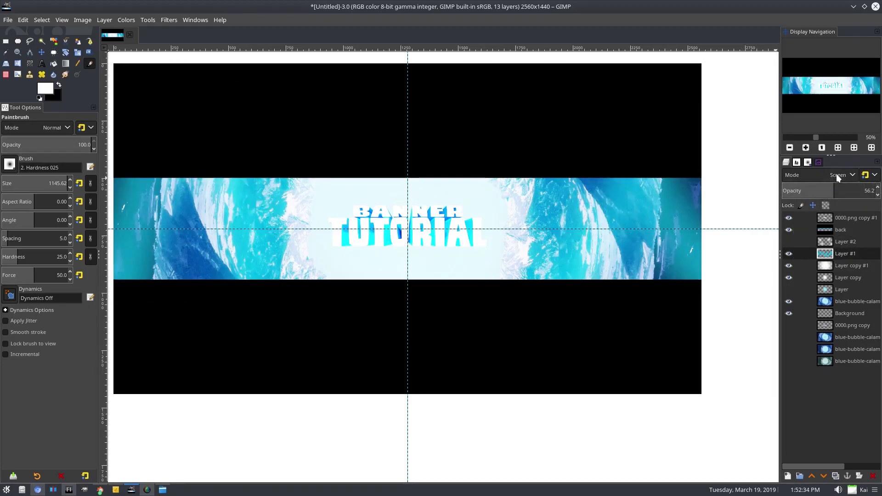
pyautogui.click(836, 174)
pyautogui.click(814, 307)
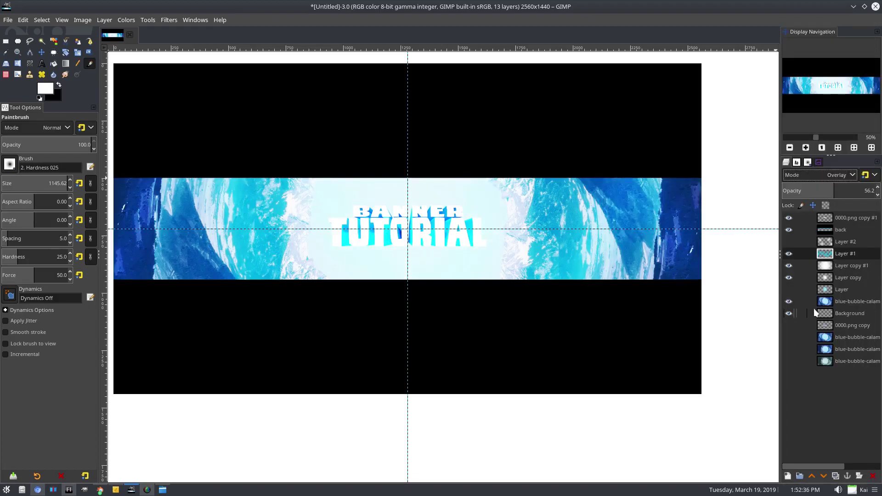
pyautogui.click(790, 250)
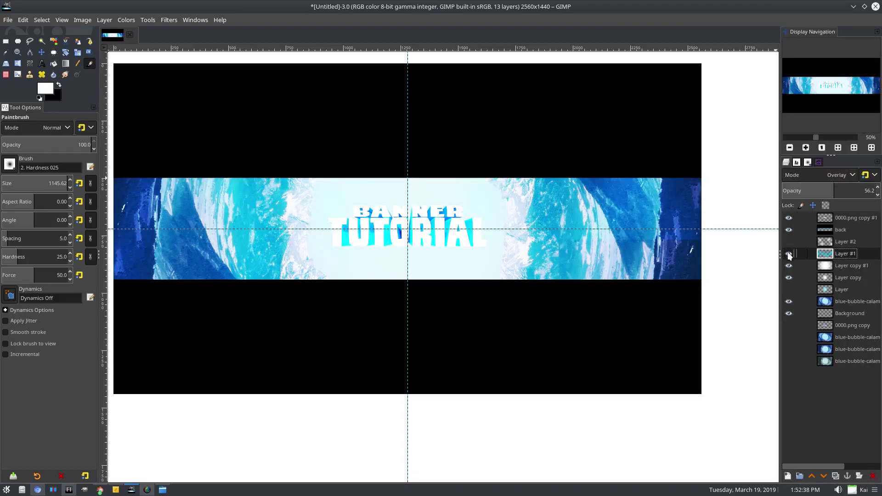
pyautogui.moveTo(509, 363); pyautogui.dragTo(537, 361)
# - Show and select Layer #2 and dab black near the banner's lower left edge with a 744.16 brush
pyautogui.click(789, 242)
pyautogui.click(845, 242)
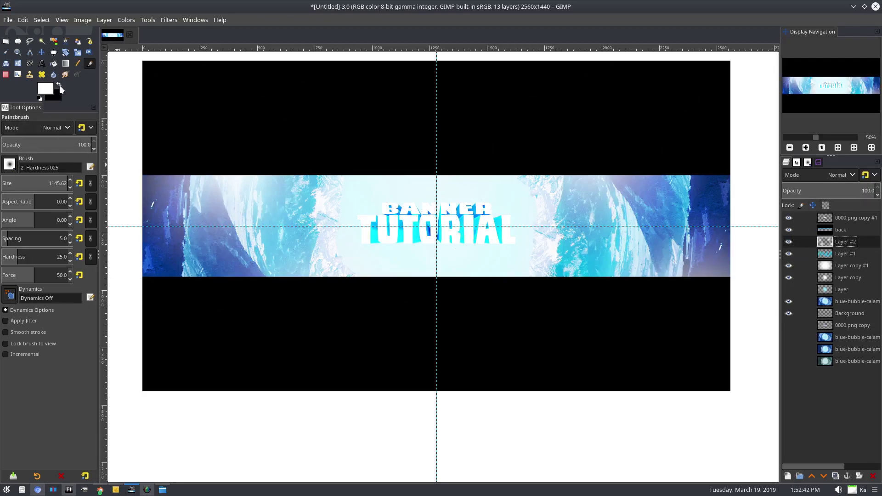
pyautogui.moveTo(29, 179); pyautogui.dragTo(57, 180)
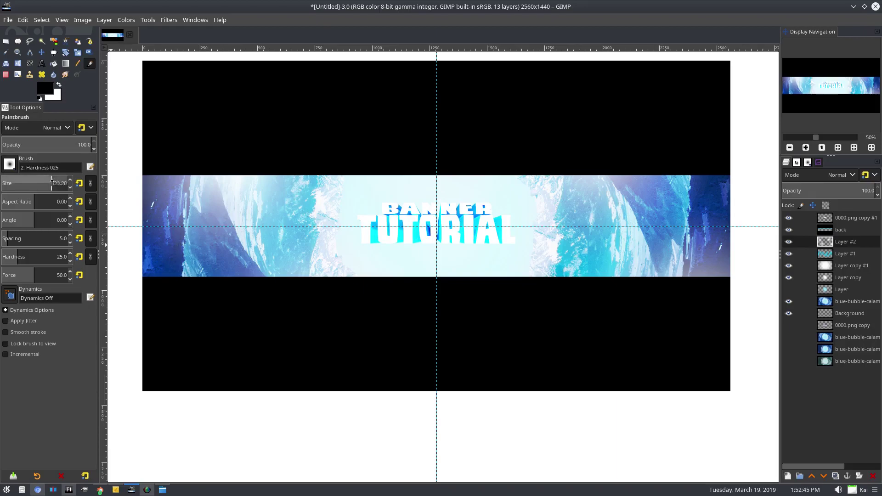
pyautogui.click(185, 280)
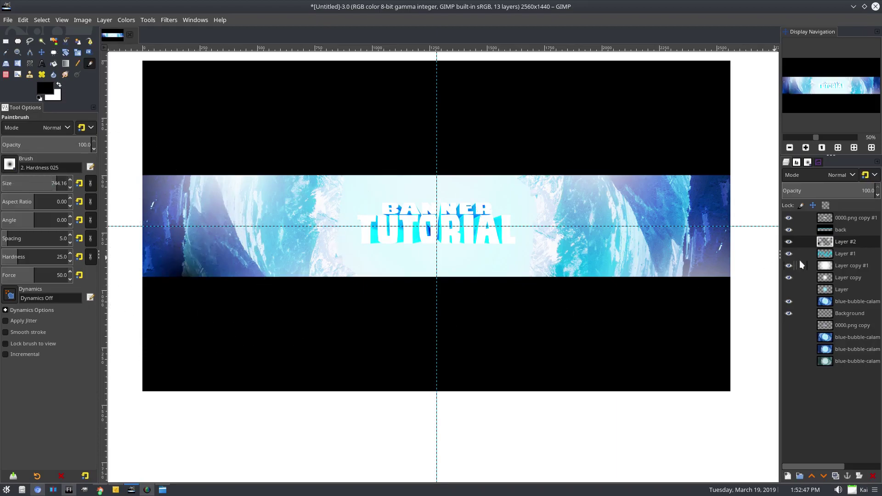
# - Hide the visible blue-bubble-calam layer and paint more soft black patches along the banner's upper and lower edges on Layer #2
pyautogui.click(789, 302)
pyautogui.click(380, 180)
pyautogui.moveTo(379, 179)
pyautogui.mouseDown()
pyautogui.moveTo(394, 172)
pyautogui.moveTo(433, 177)
pyautogui.moveTo(477, 289)
pyautogui.moveTo(664, 258)
pyautogui.moveTo(656, 157)
pyautogui.moveTo(636, 288)
pyautogui.moveTo(475, 349)
pyautogui.mouseUp()
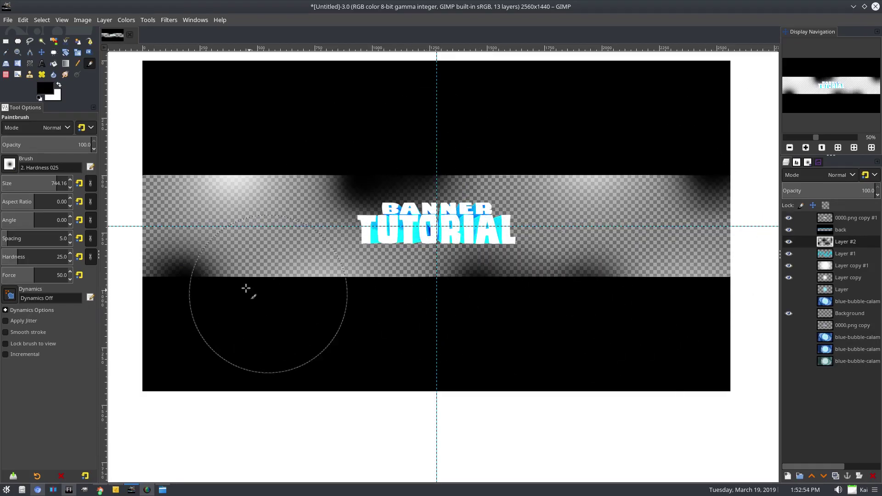
pyautogui.click(134, 162)
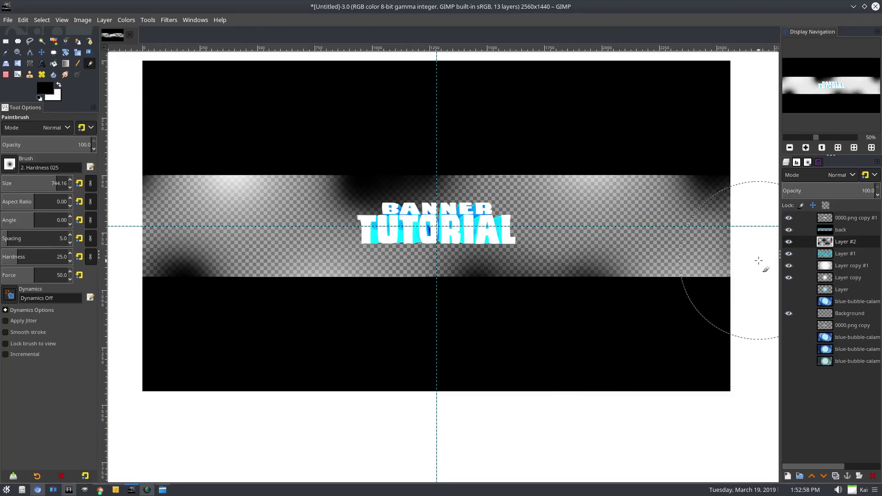
# - Show the blue-bubble-calam layer and Layer again, and set Layer #2 to Overlay mode with an opacity of 71.4
pyautogui.click(789, 302)
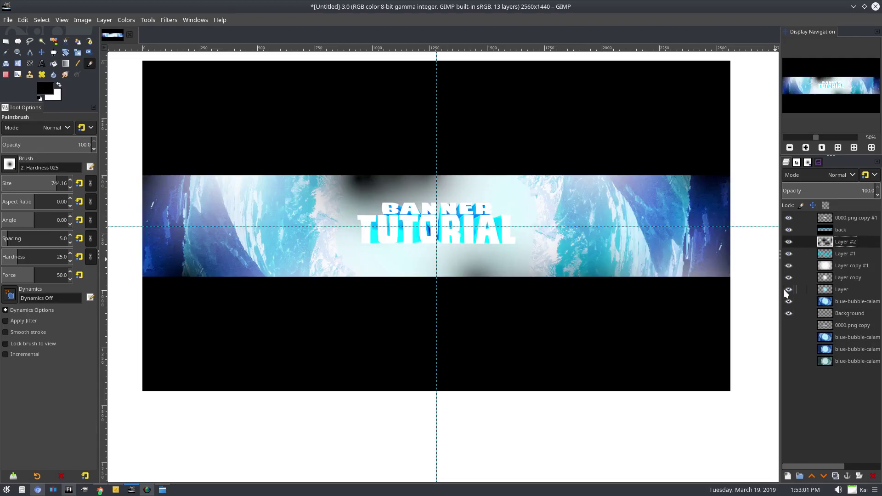
pyautogui.click(829, 174)
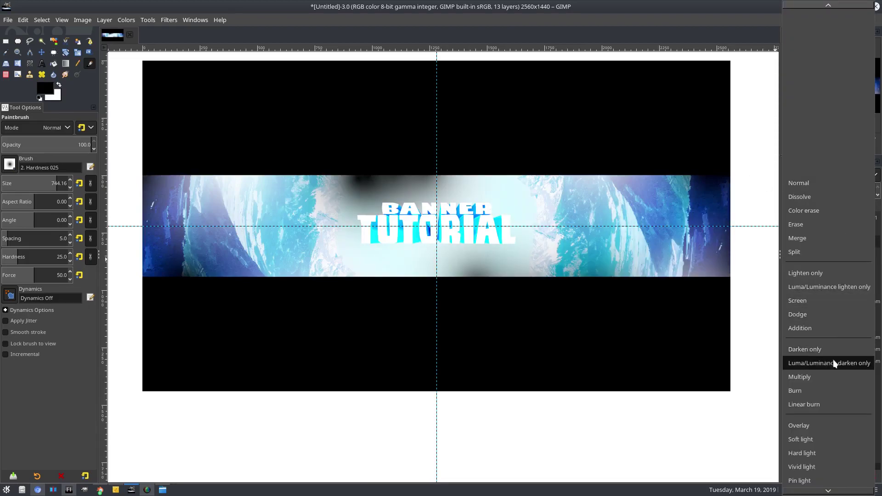
pyautogui.click(809, 426)
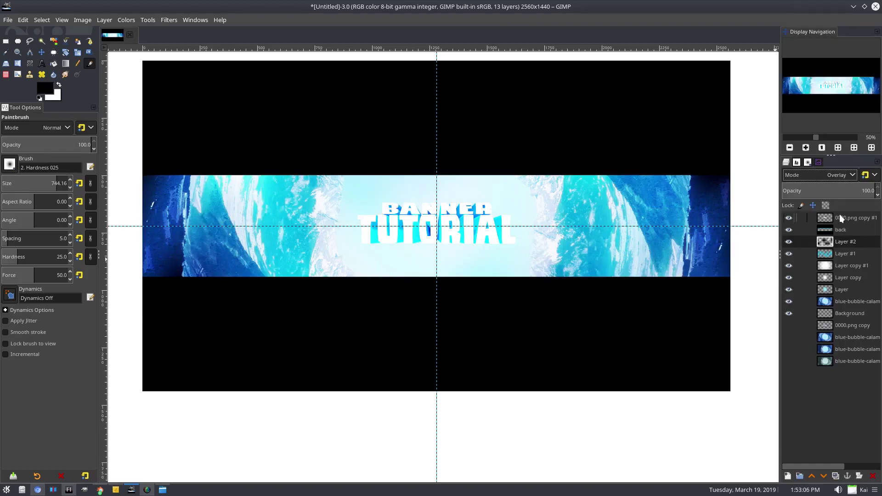
pyautogui.click(840, 186)
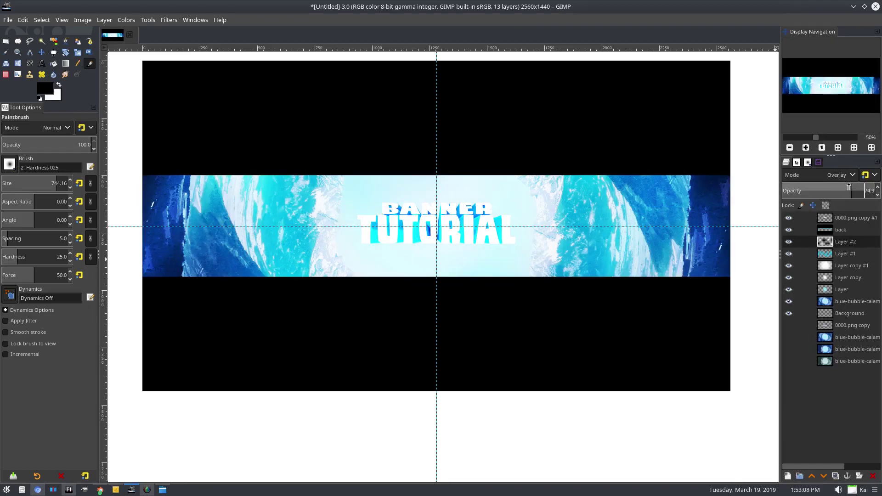
pyautogui.moveTo(849, 186); pyautogui.dragTo(846, 249)
pyautogui.click(789, 242)
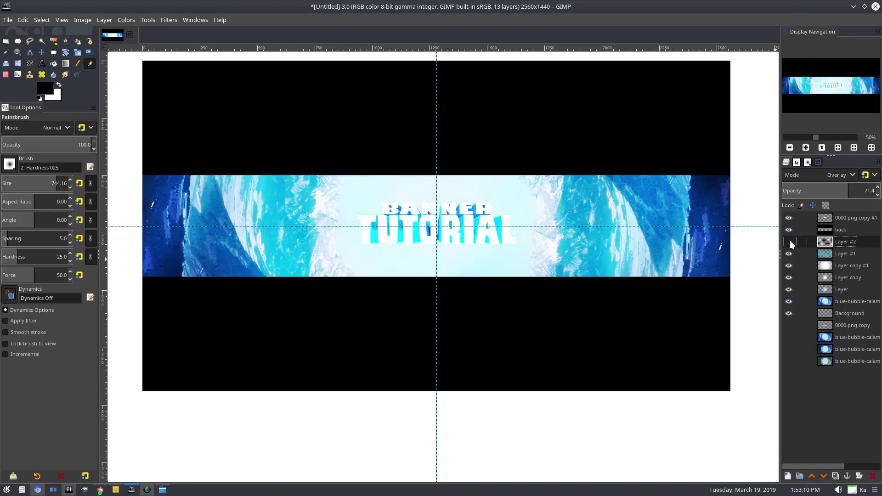
pyautogui.click(790, 241)
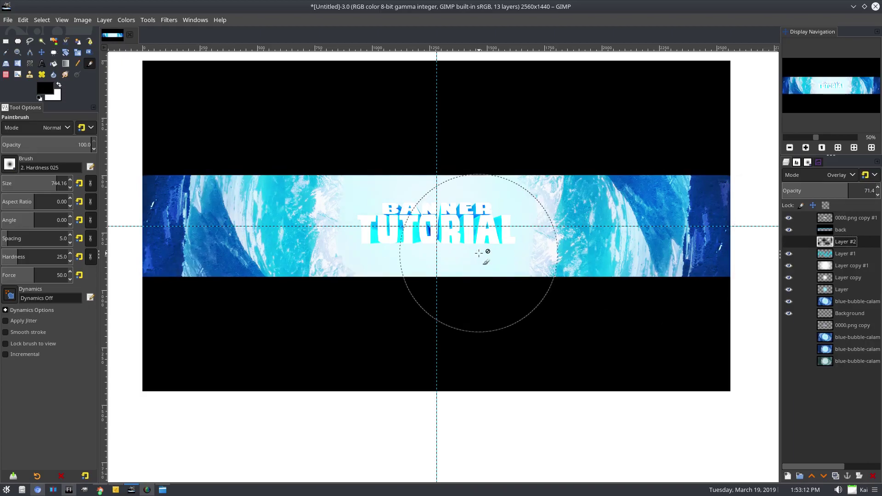
# - Select the 0000.png copy #1 layer and reduce the brush size to 172.09
pyautogui.scroll(-3, 486, 301)
pyautogui.scroll(4, 485, 300)
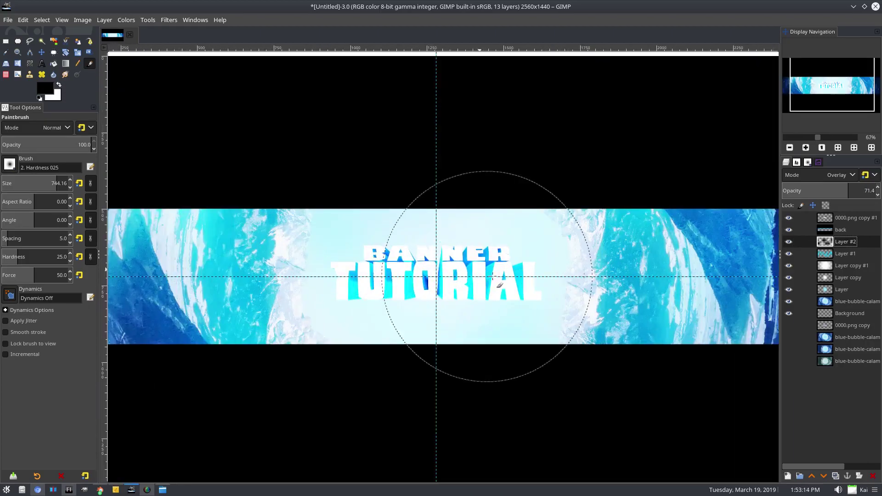
pyautogui.scroll(-1, 535, 309)
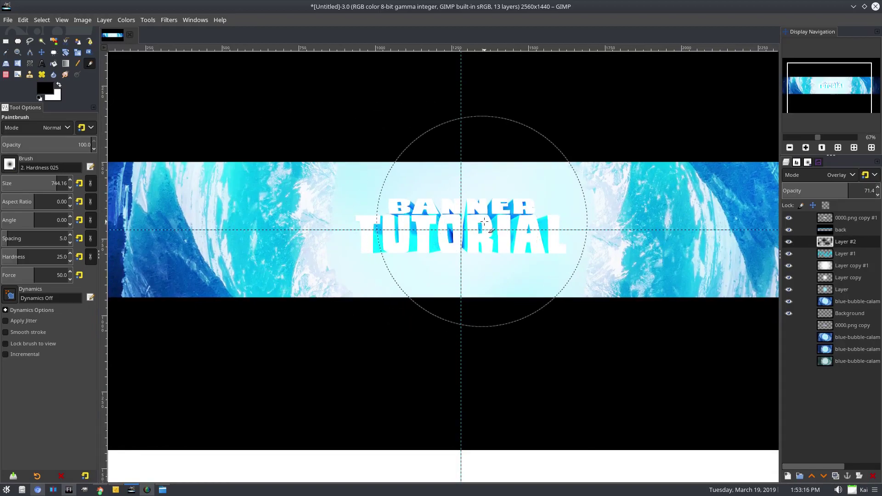
pyautogui.click(840, 216)
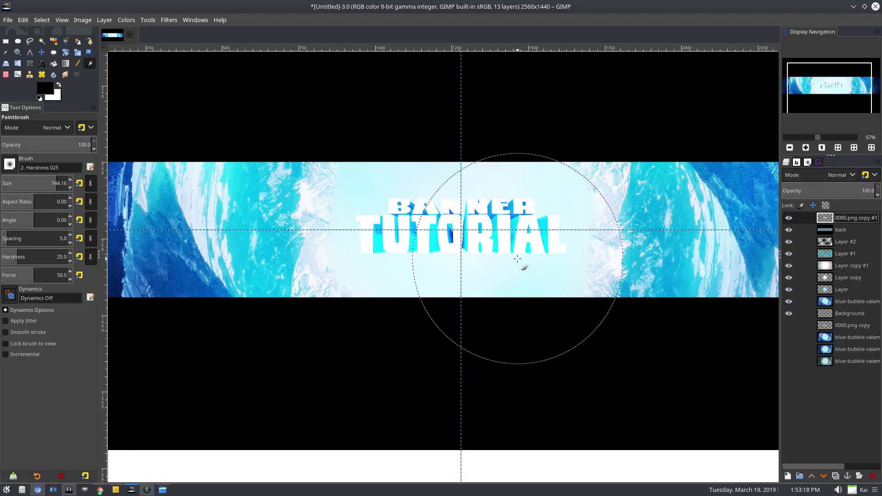
pyautogui.scroll(1, 460, 248)
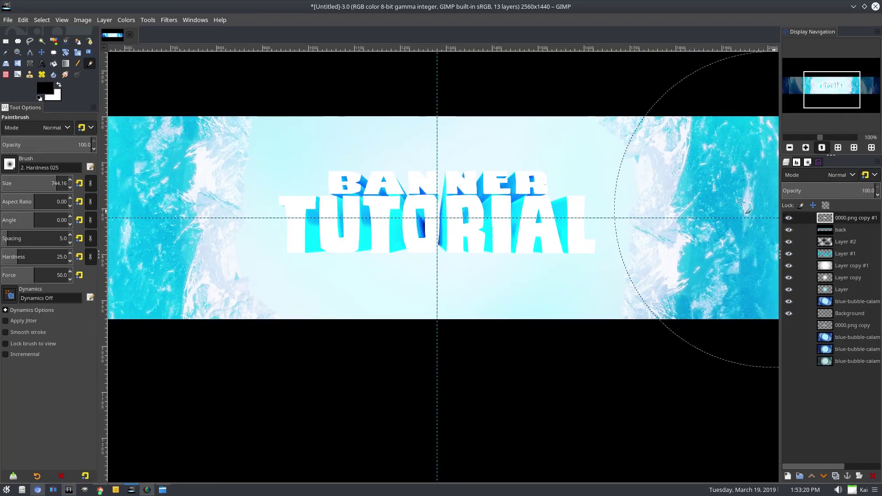
pyautogui.moveTo(27, 183); pyautogui.dragTo(12, 183)
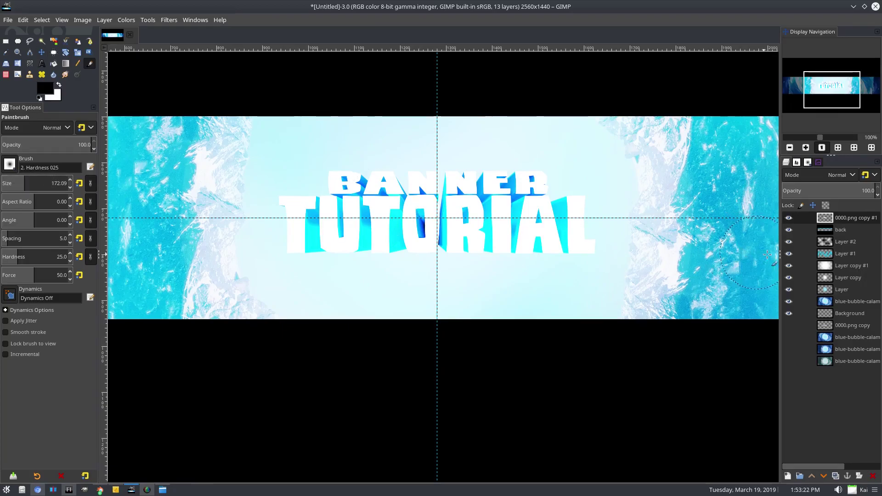
# - Hide the Layer copy #1, Layer copy and Layer layers
pyautogui.click(789, 266)
pyautogui.click(788, 278)
pyautogui.click(787, 289)
pyautogui.scroll(-3, 522, 302)
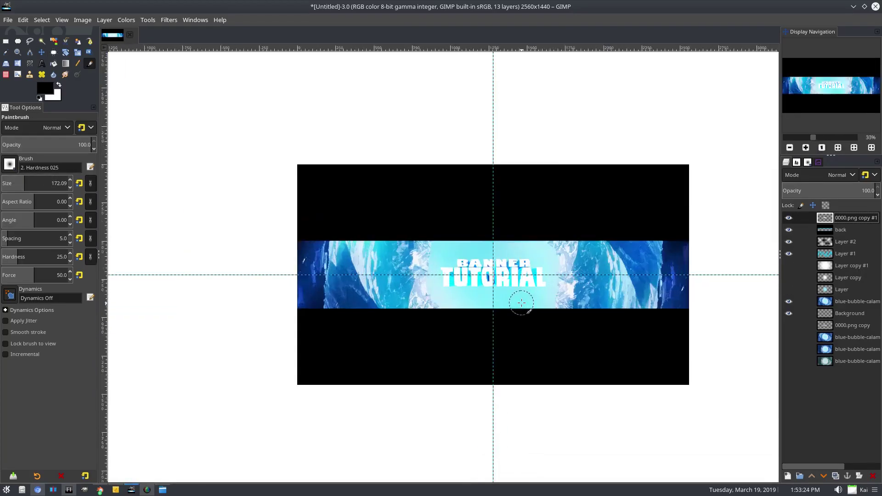
# - Move the hidden Layer, Layer copy and Layer copy #1 below 0000.png copy in the layer stack
pyautogui.scroll(2, 522, 302)
pyautogui.click(844, 304)
pyautogui.moveTo(518, 261); pyautogui.dragTo(535, 257)
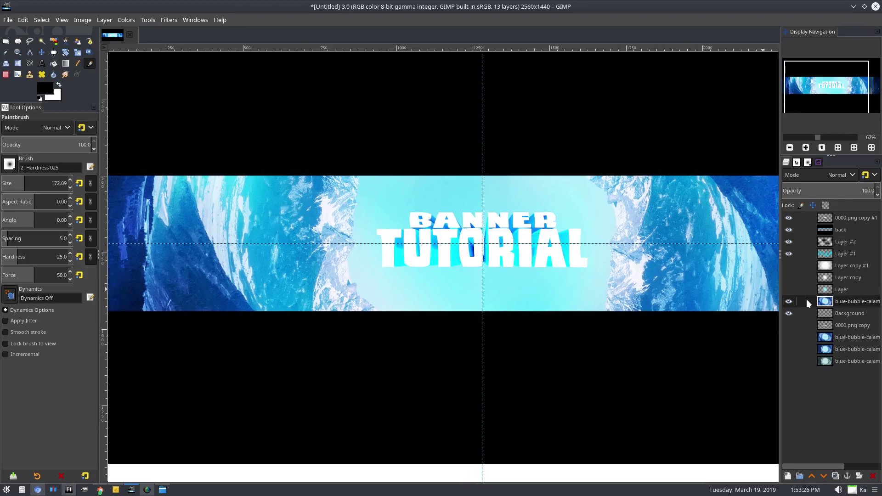
pyautogui.click(789, 302)
pyautogui.moveTo(840, 293); pyautogui.dragTo(842, 321)
pyautogui.moveTo(826, 266); pyautogui.dragTo(828, 302)
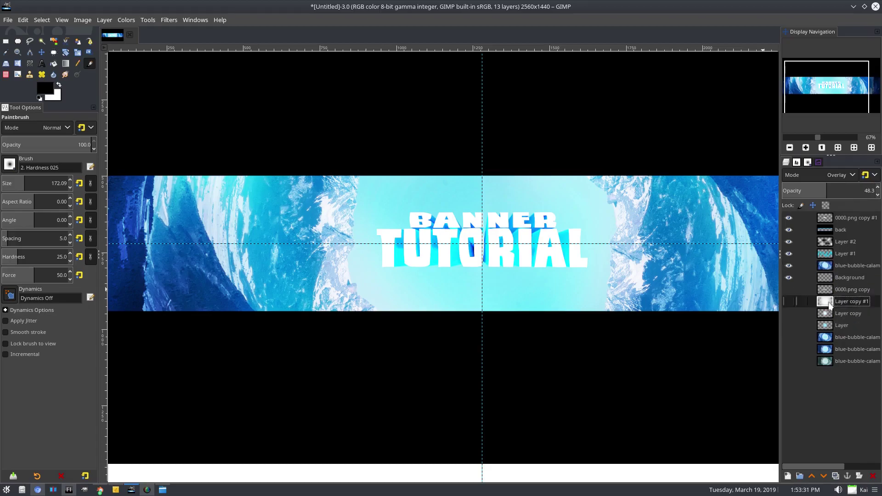
# - Select the visible blue-bubble-calam layer and erase its centre behind the text with the 172.09 brush
pyautogui.click(839, 267)
pyautogui.click(788, 266)
pyautogui.click(789, 266)
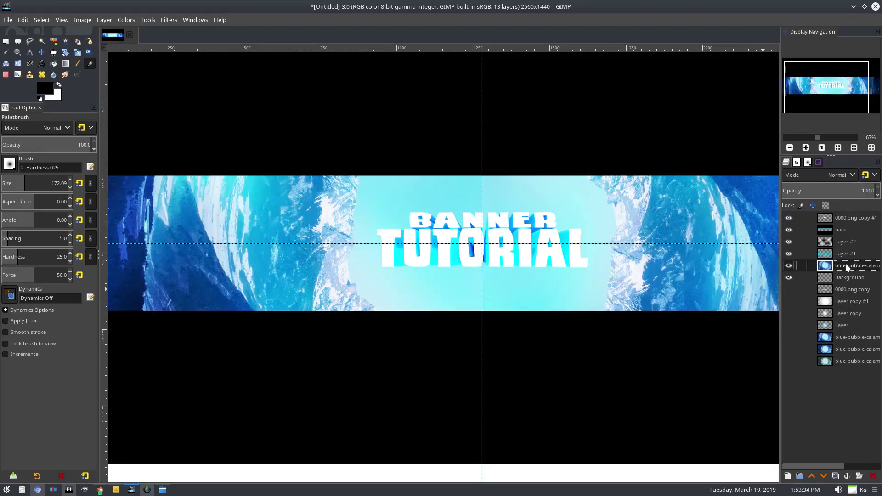
pyautogui.press('1')
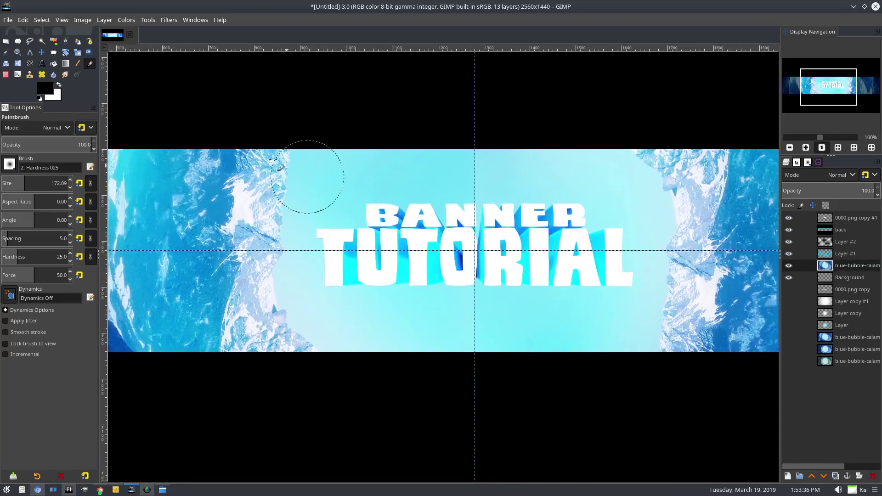
pyautogui.hotkey('shift', 'e')
pyautogui.moveTo(325, 147)
pyautogui.mouseDown()
pyautogui.moveTo(301, 284)
pyautogui.moveTo(343, 334)
pyautogui.moveTo(370, 331)
pyautogui.moveTo(344, 275)
pyautogui.moveTo(339, 170)
pyautogui.moveTo(363, 123)
pyautogui.moveTo(346, 249)
pyautogui.moveTo(387, 351)
pyautogui.moveTo(401, 130)
pyautogui.moveTo(419, 354)
pyautogui.moveTo(386, 176)
pyautogui.moveTo(373, 161)
pyautogui.moveTo(437, 369)
pyautogui.moveTo(445, 177)
pyautogui.moveTo(467, 227)
pyautogui.moveTo(485, 385)
pyautogui.moveTo(506, 140)
pyautogui.moveTo(508, 283)
pyautogui.moveTo(483, 220)
pyautogui.moveTo(514, 263)
pyautogui.moveTo(520, 356)
pyautogui.moveTo(545, 143)
pyautogui.moveTo(577, 328)
pyautogui.moveTo(559, 177)
pyautogui.moveTo(592, 189)
pyautogui.moveTo(587, 166)
pyautogui.moveTo(611, 168)
pyautogui.moveTo(596, 165)
pyautogui.moveTo(645, 200)
pyautogui.moveTo(638, 295)
pyautogui.moveTo(625, 344)
pyautogui.moveTo(629, 319)
pyautogui.moveTo(609, 352)
pyautogui.moveTo(612, 194)
pyautogui.moveTo(619, 232)
pyautogui.moveTo(644, 266)
pyautogui.moveTo(639, 292)
pyautogui.mouseUp()
pyautogui.moveTo(301, 285); pyautogui.dragTo(305, 269)
pyautogui.scroll(-3, 399, 188)
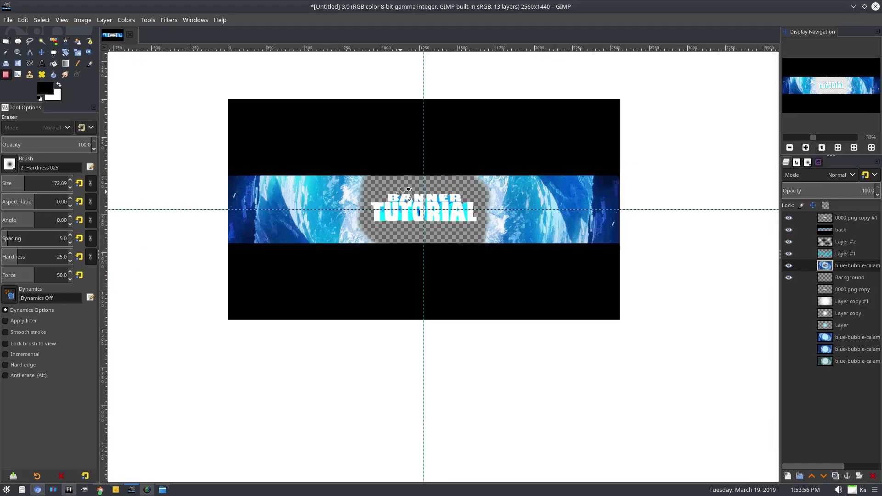
# - Duplicate the erased blue-bubble-calam layer and erase the copy's inner edges on both sides of the text with a 425.16 eraser
pyautogui.scroll(1, 400, 190)
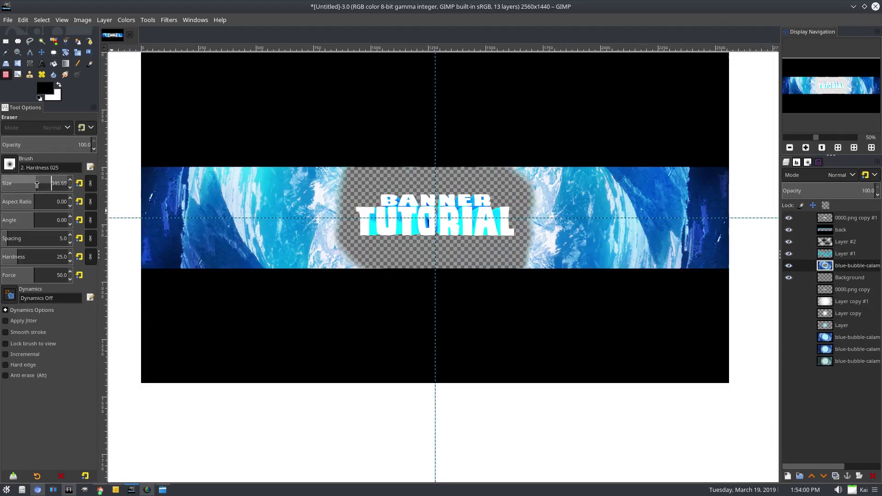
pyautogui.rightClick(842, 265)
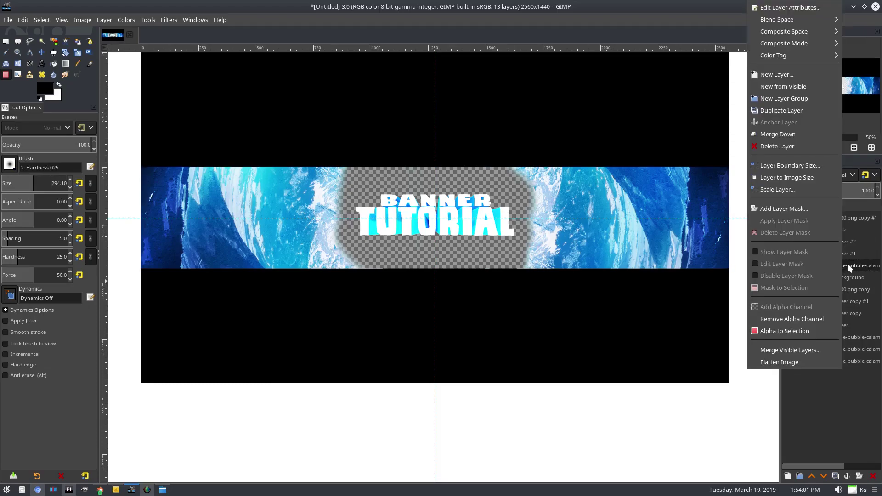
pyautogui.click(780, 111)
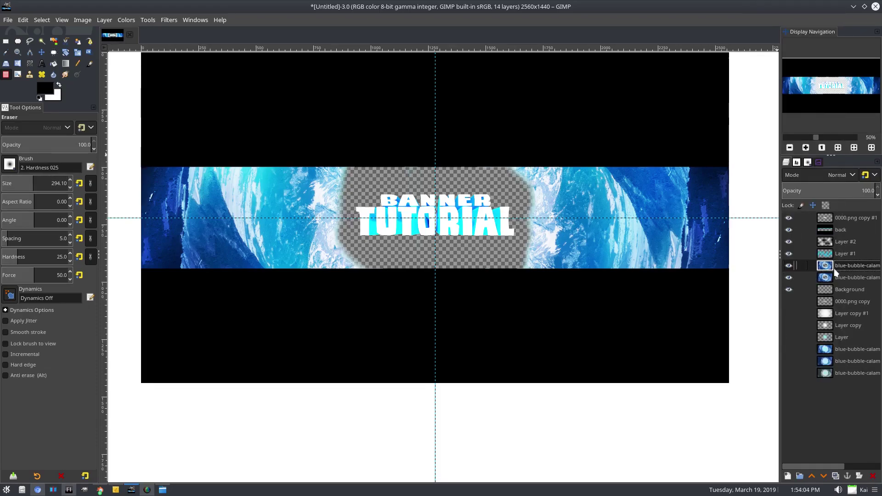
pyautogui.moveTo(46, 183); pyautogui.dragTo(42, 183)
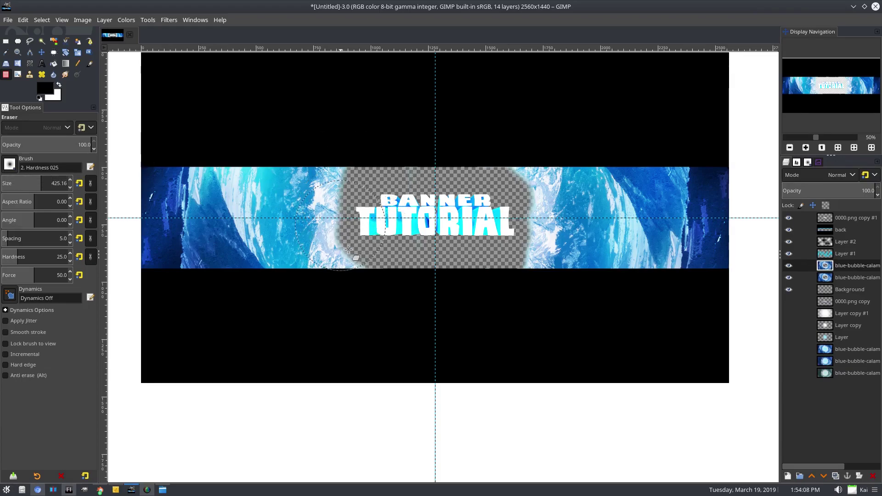
pyautogui.moveTo(512, 185); pyautogui.dragTo(543, 191)
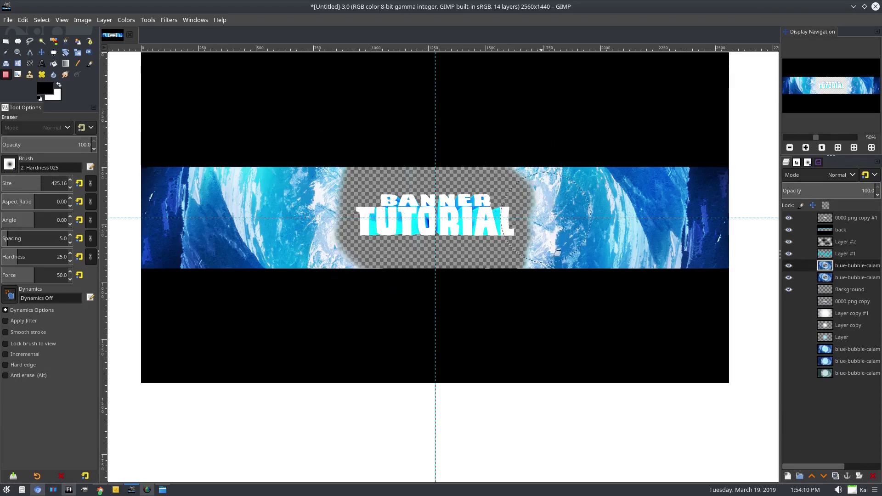
# - With the lower blue-bubble-calam layer temporarily hidden, widen the upper copy's cleared centre on both sides using a 775.76 eraser
pyautogui.click(861, 278)
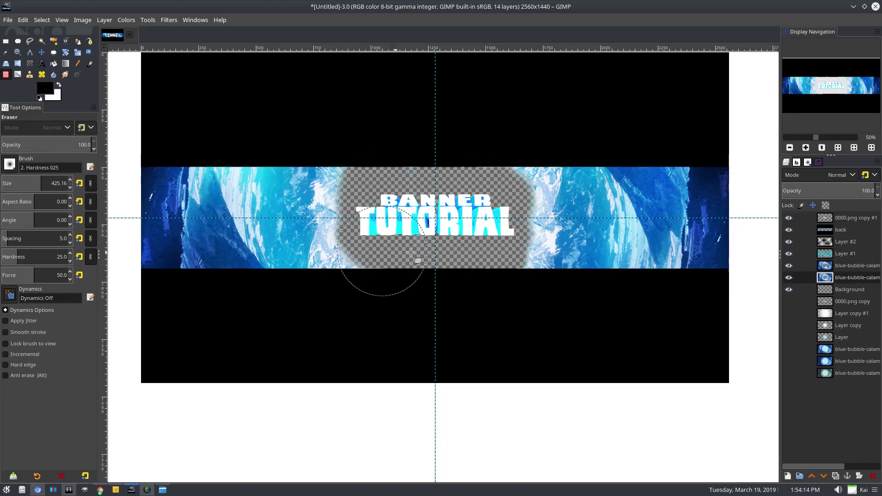
pyautogui.click(817, 266)
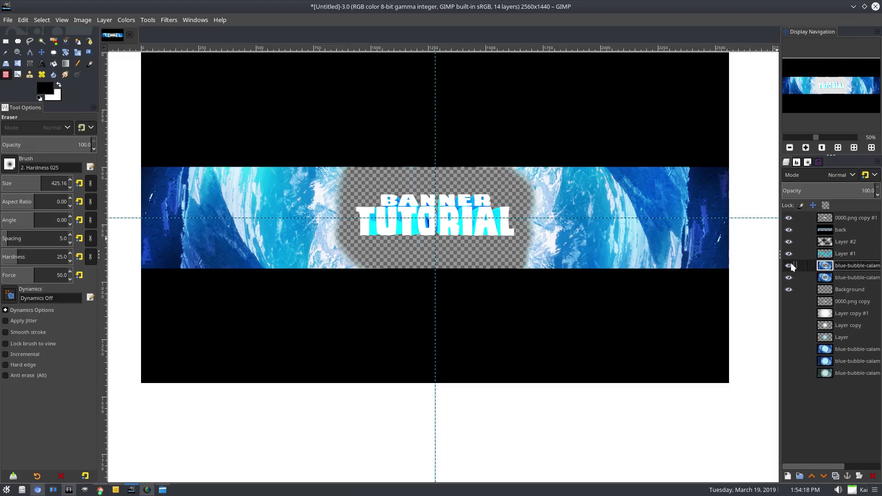
pyautogui.click(788, 277)
pyautogui.moveTo(6, 179); pyautogui.dragTo(57, 182)
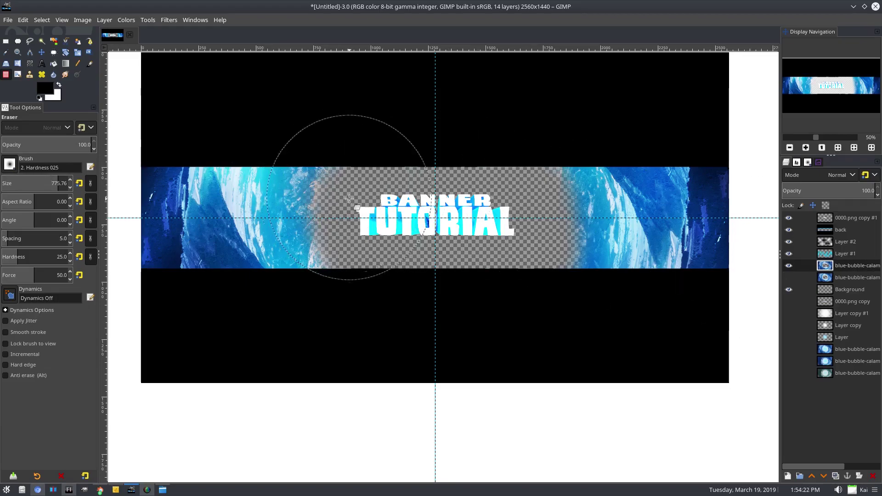
pyautogui.click(326, 242)
pyautogui.click(320, 189)
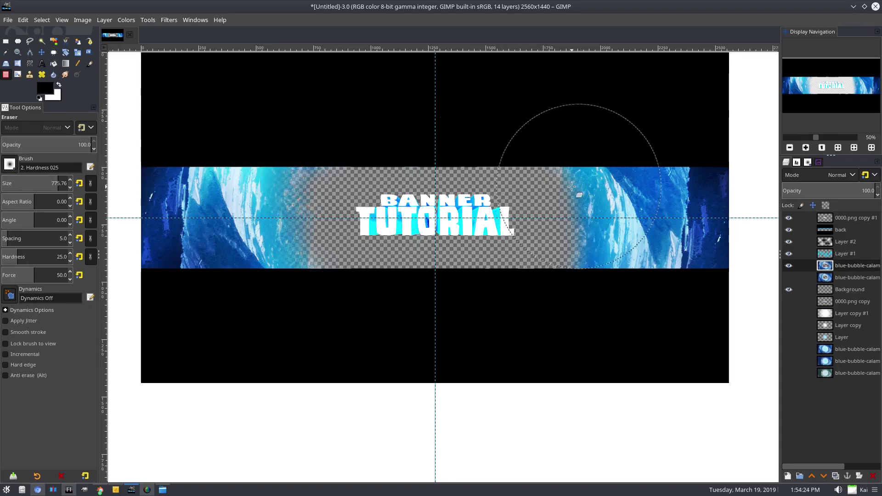
pyautogui.click(571, 234)
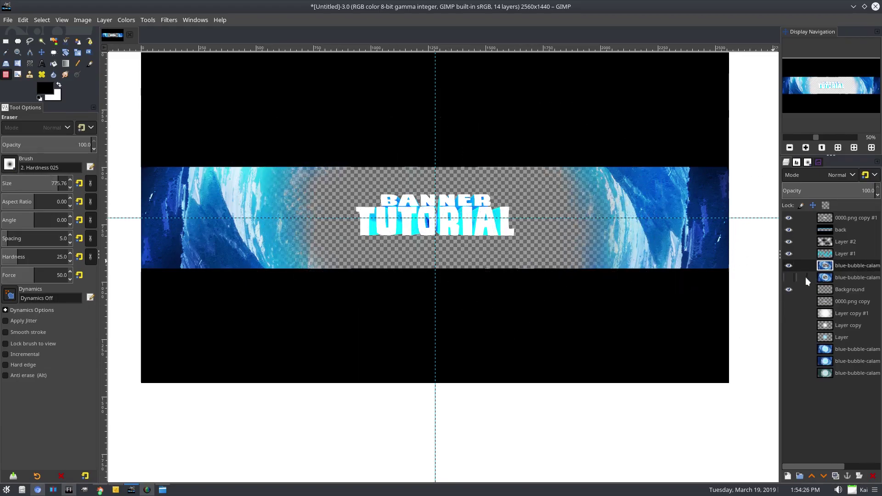
pyautogui.click(789, 277)
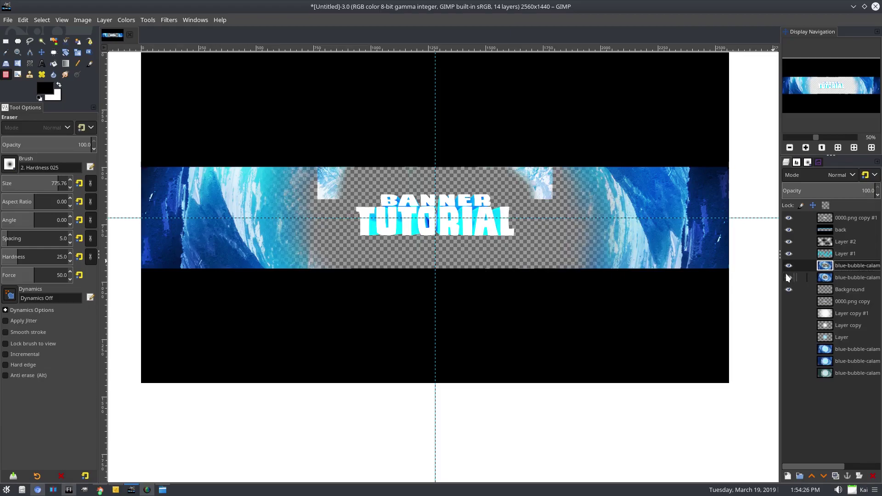
# - Apply an S-shaped Value curve to the upper blue-bubble-calam copy, raising the highlights and lowering the shadows near x 70, y 51
pyautogui.click(130, 21)
pyautogui.click(138, 141)
pyautogui.moveTo(201, 192); pyautogui.dragTo(201, 178)
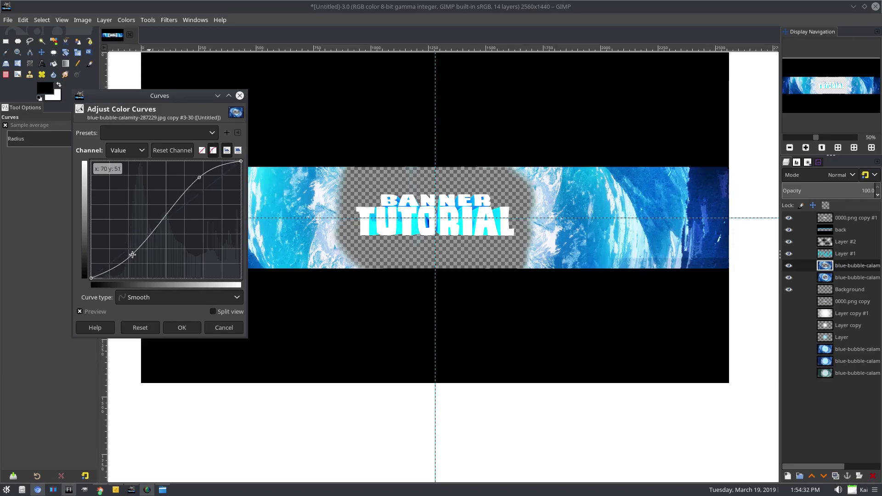
pyautogui.moveTo(511, 240); pyautogui.dragTo(604, 237)
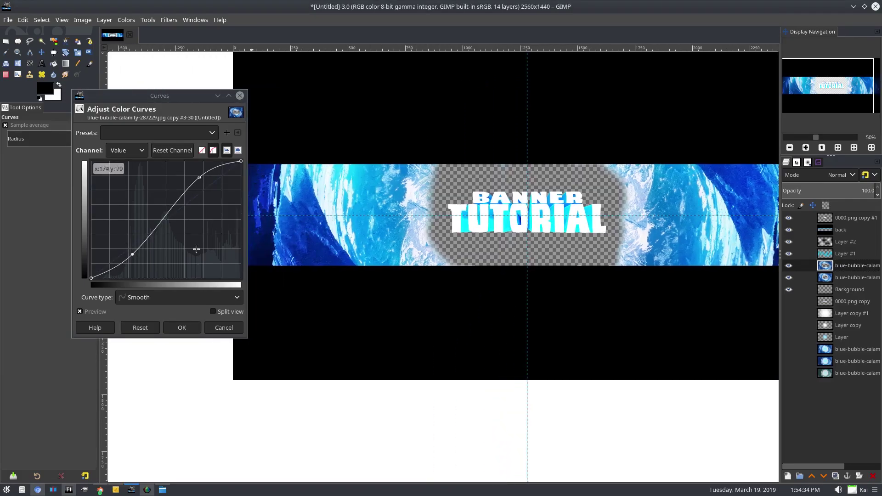
pyautogui.click(182, 328)
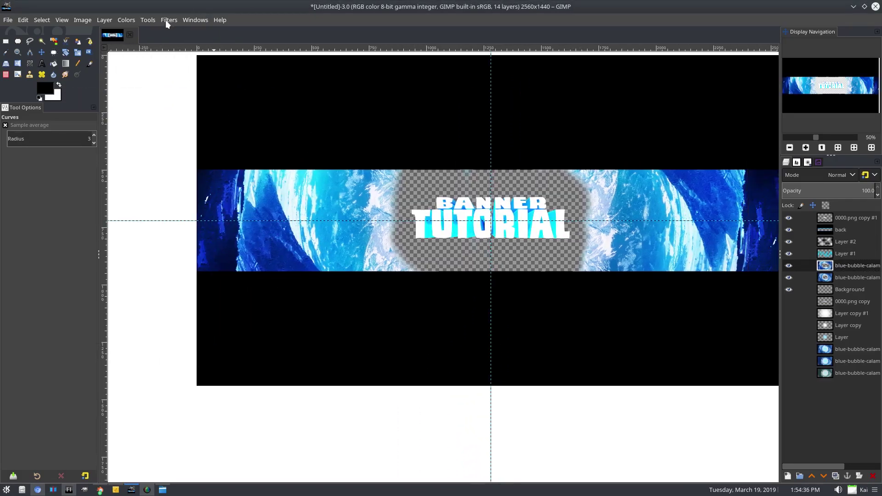
# - Apply a Gaussian Blur of 1.50 in X and Y to the upper blue-bubble-calam copy
pyautogui.click(165, 19)
pyautogui.moveTo(180, 88)
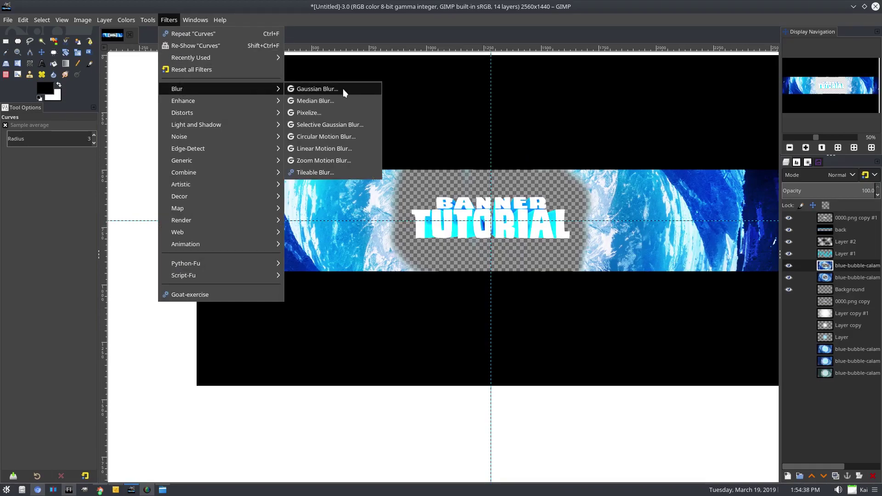
pyautogui.click(343, 89)
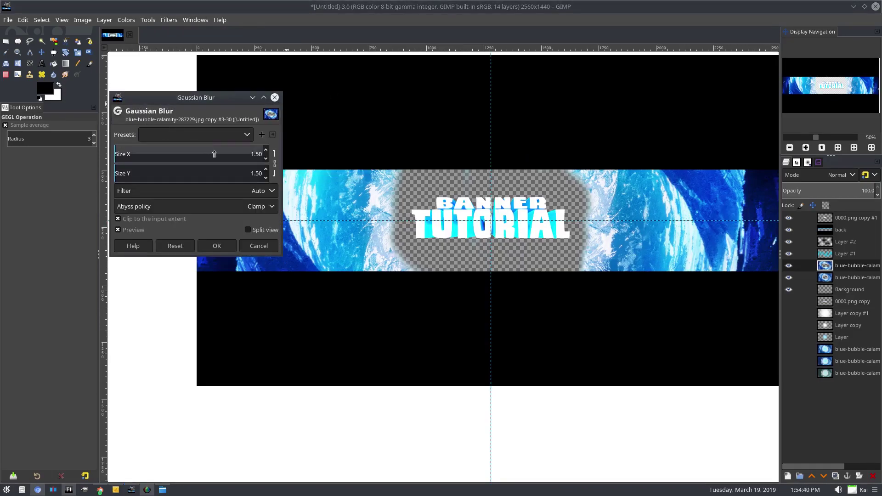
pyautogui.press('Return')
# - Set the eraser size to 144.56 and go over the cleared centre's edges on both visible blue-bubble-calam layers
pyautogui.hotkey('shift', 'e')
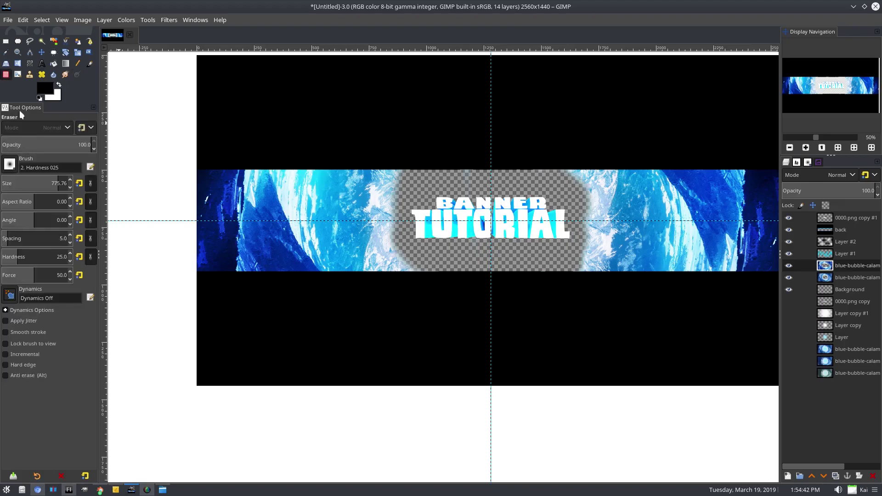
pyautogui.click(19, 183)
pyautogui.scroll(2, 345, 166)
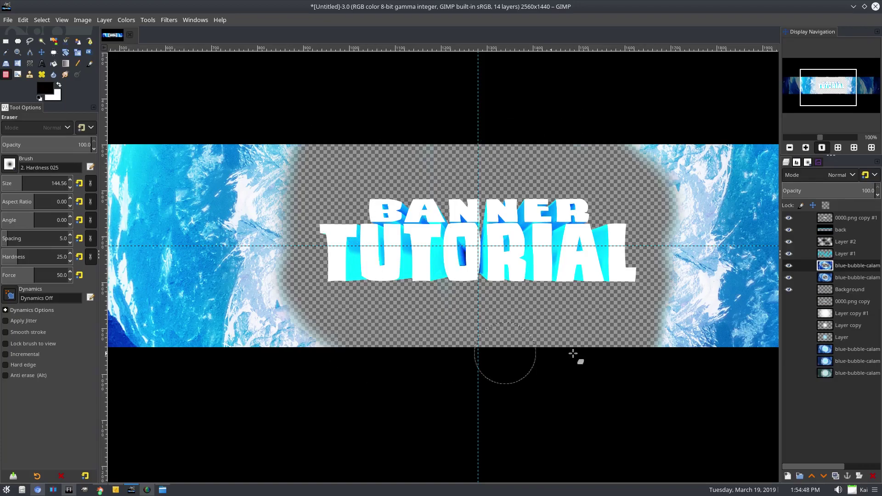
pyautogui.click(845, 278)
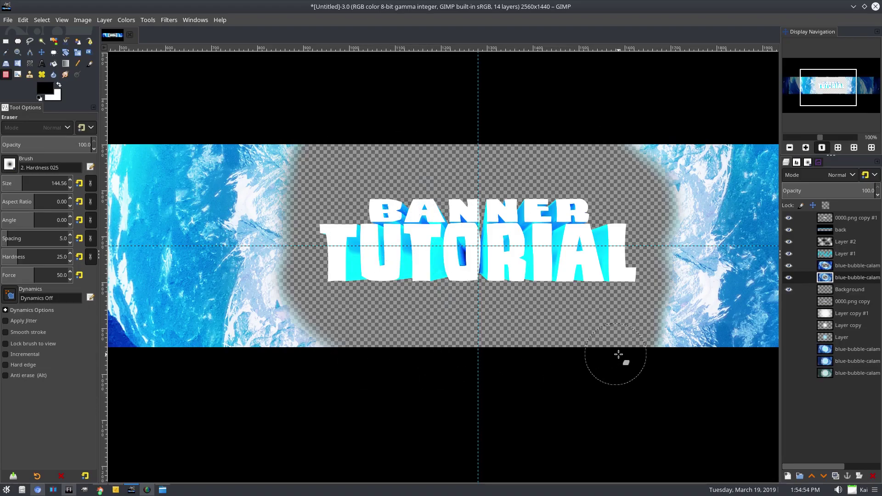
pyautogui.scroll(-2, 508, 311)
# - With the lower visible blue-bubble-calam copy temporarily hidden, apply a Gaussian Blur of 5.17 in X and Y to the upper copy
pyautogui.click(854, 263)
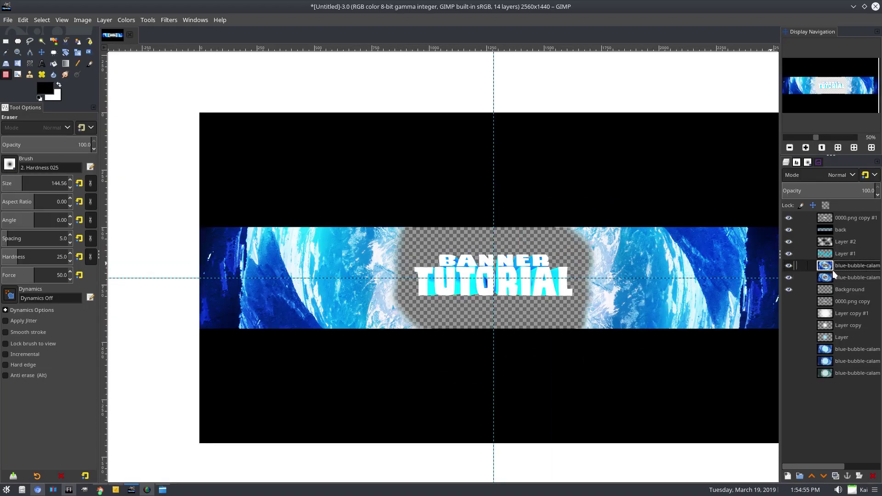
pyautogui.click(789, 276)
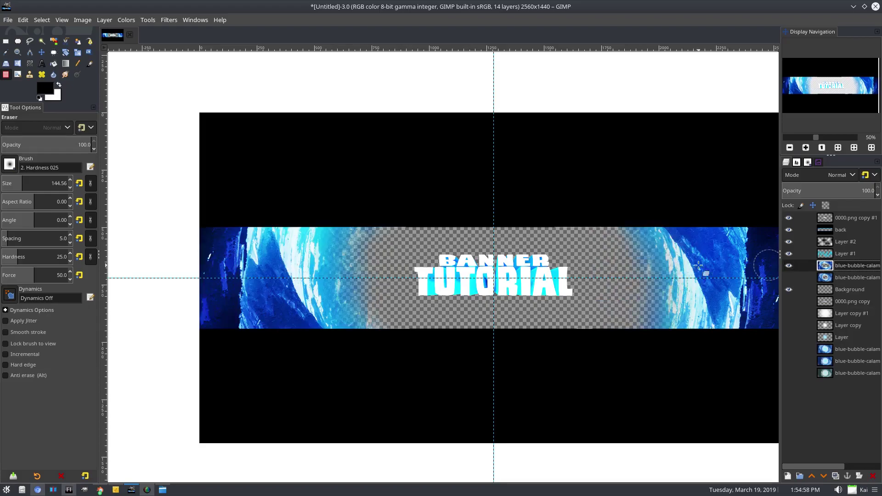
pyautogui.moveTo(509, 281); pyautogui.dragTo(491, 260)
pyautogui.click(168, 20)
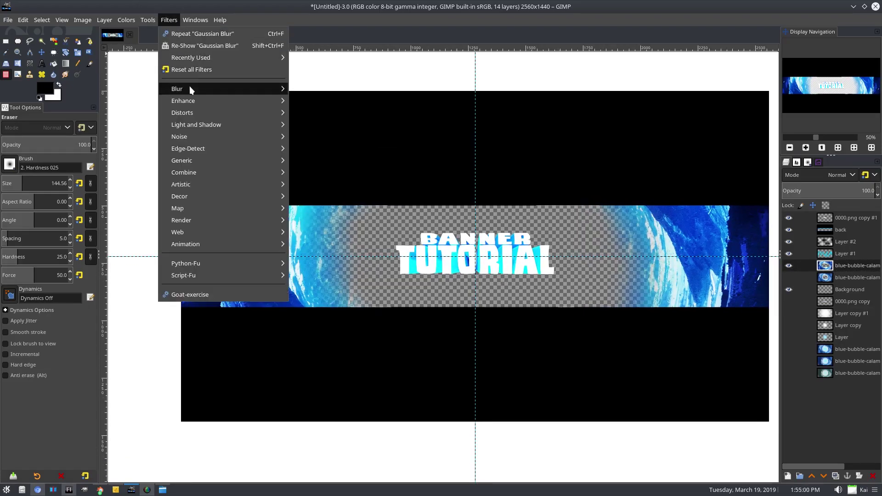
pyautogui.moveTo(189, 87)
pyautogui.click(373, 92)
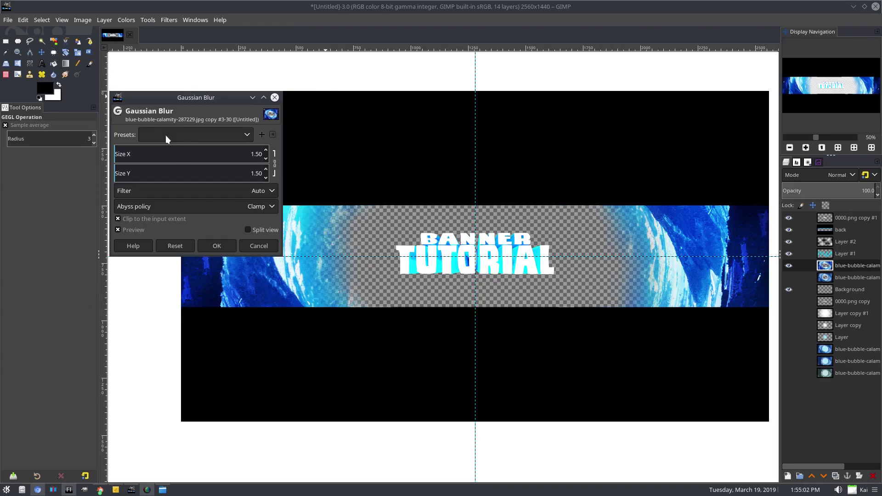
pyautogui.click(121, 153)
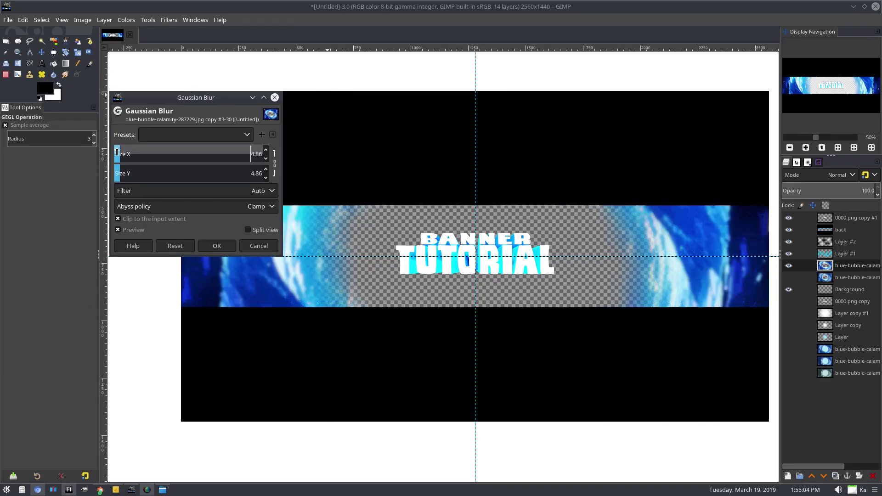
pyautogui.click(121, 152)
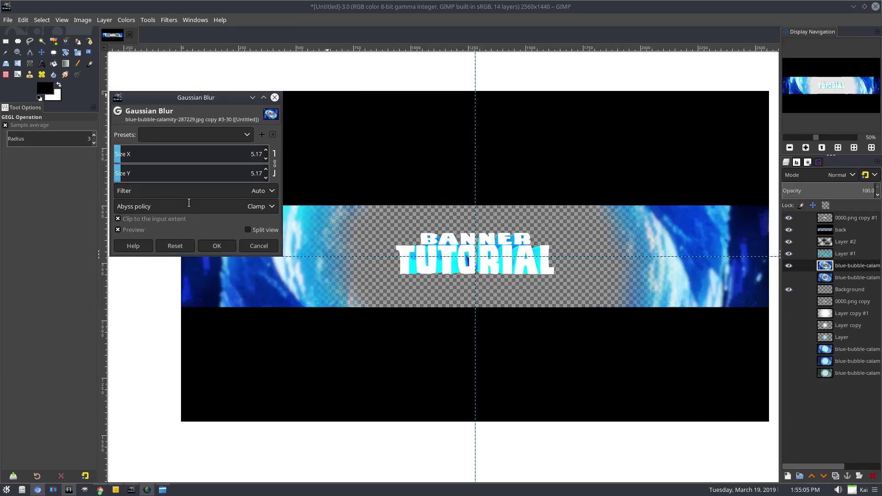
pyautogui.click(217, 246)
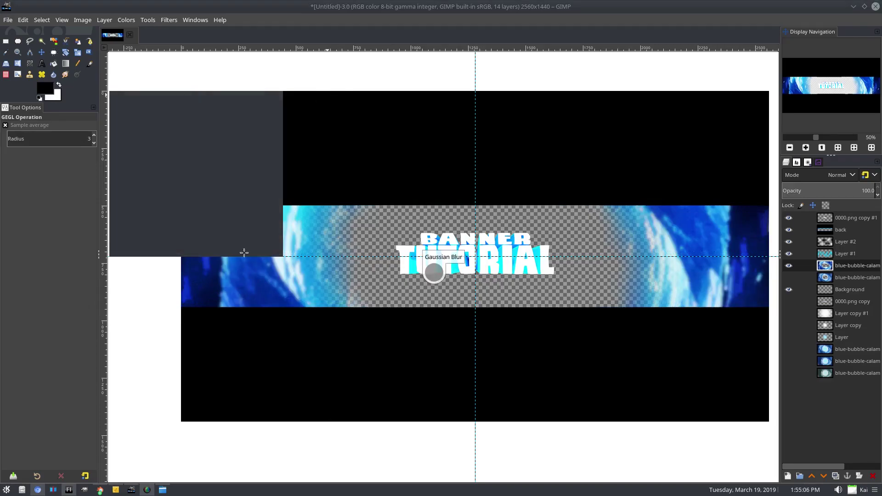
pyautogui.click(788, 278)
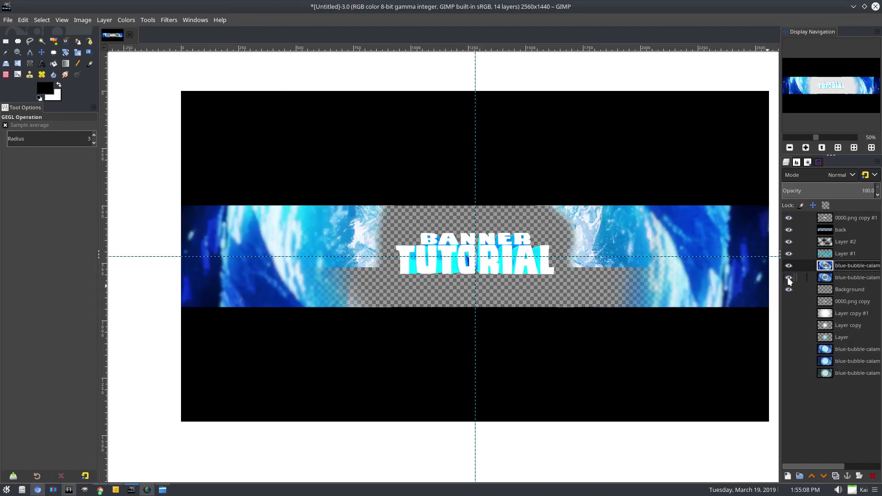
# - Duplicate the blurred upper blue-bubble-calam copy and leave both copies beneath the new one hidden
pyautogui.rightClick(845, 267)
pyautogui.click(850, 266)
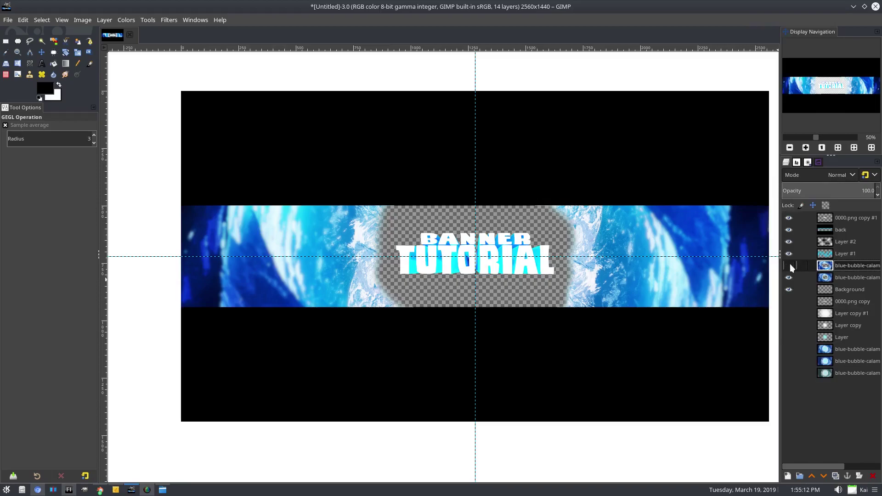
pyautogui.rightClick(833, 269)
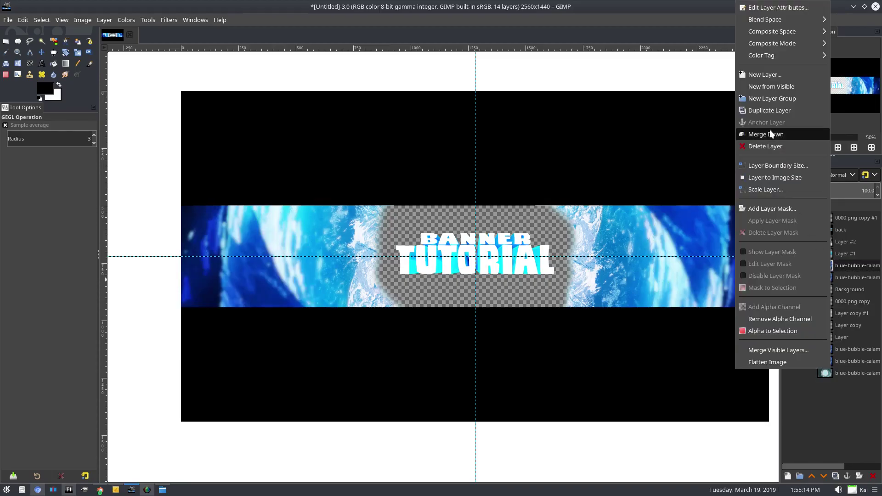
pyautogui.click(770, 110)
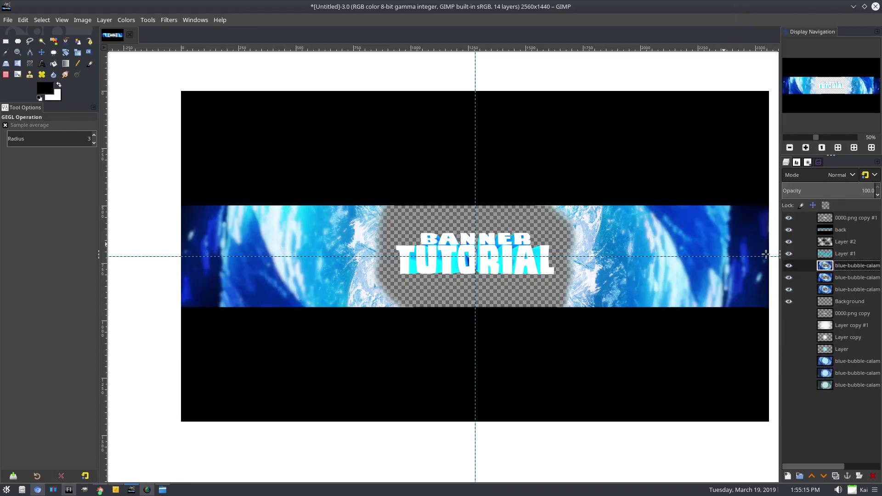
pyautogui.click(790, 289)
# - Widen the new top copy's cleared centre on both sides using a 744.16 eraser
pyautogui.click(6, 74)
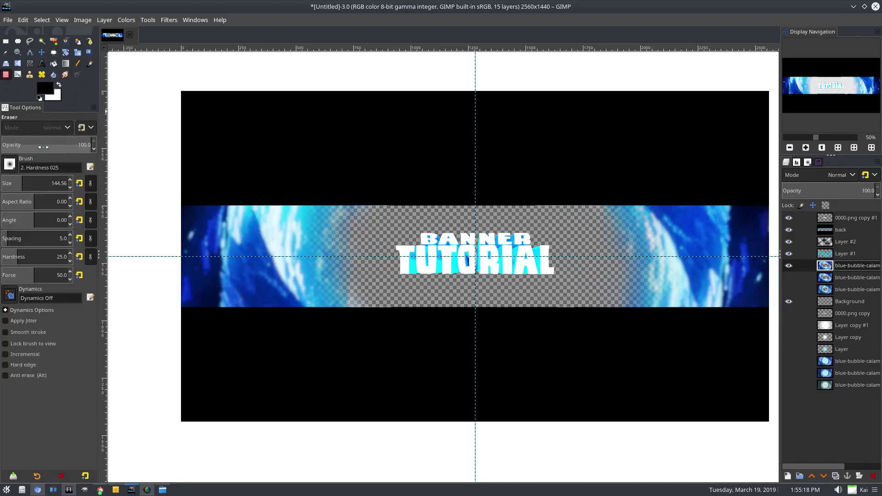
pyautogui.click(56, 183)
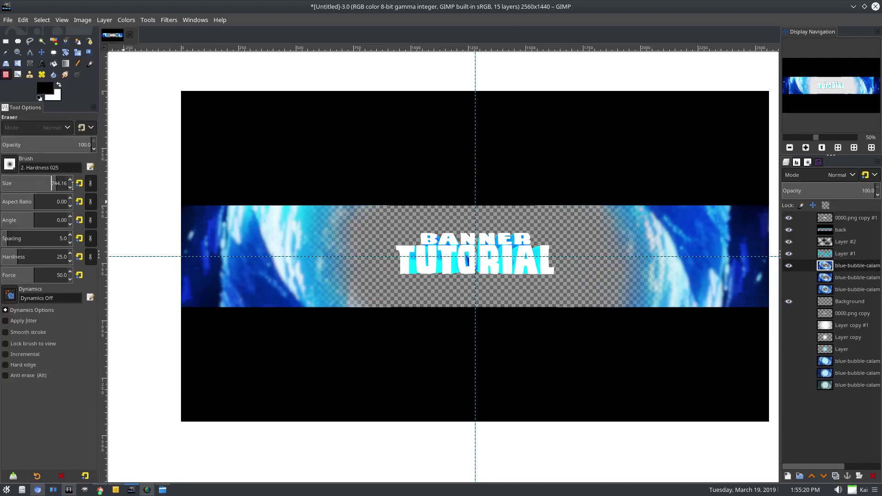
pyautogui.moveTo(358, 232)
pyautogui.mouseDown()
pyautogui.moveTo(317, 285)
pyautogui.moveTo(334, 314)
pyautogui.moveTo(334, 207)
pyautogui.moveTo(349, 197)
pyautogui.moveTo(372, 204)
pyautogui.mouseUp()
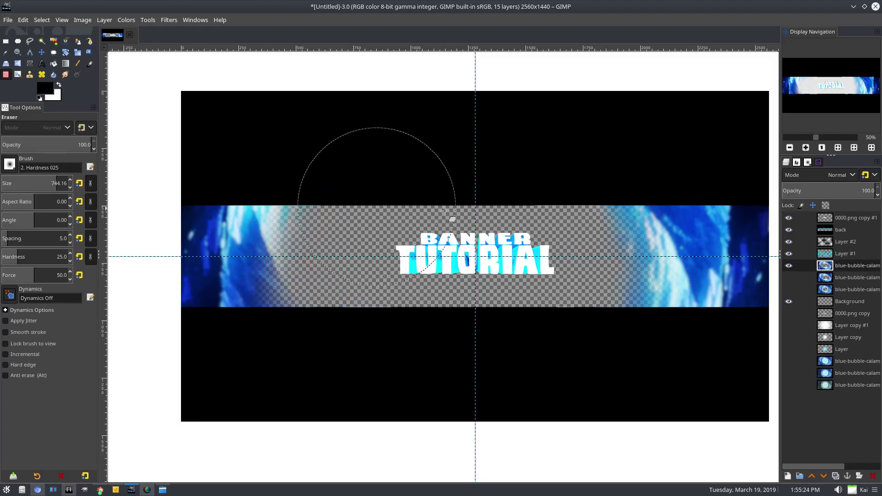
pyautogui.moveTo(585, 213)
pyautogui.mouseDown()
pyautogui.moveTo(606, 196)
pyautogui.moveTo(634, 230)
pyautogui.moveTo(634, 281)
pyautogui.moveTo(609, 299)
pyautogui.mouseUp()
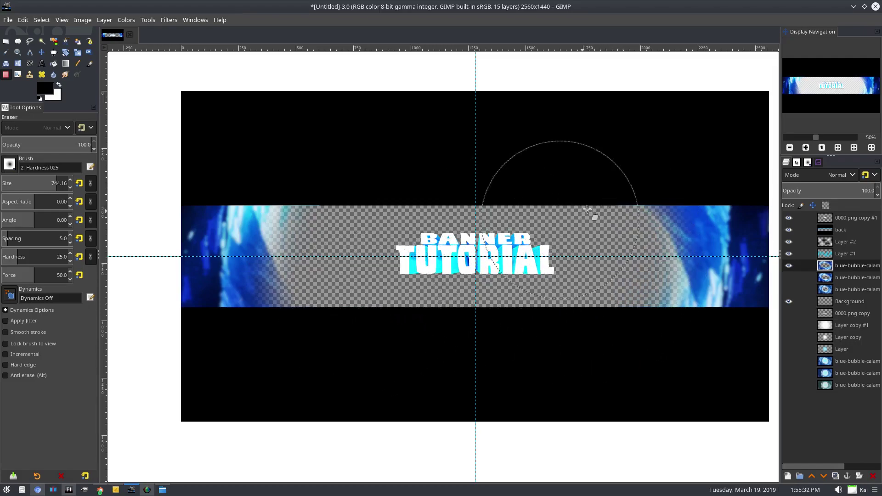
# - Apply a Gaussian Blur of 8.86 in X and Y to the top copy and show the two copies below it again
pyautogui.click(169, 19)
pyautogui.moveTo(182, 89)
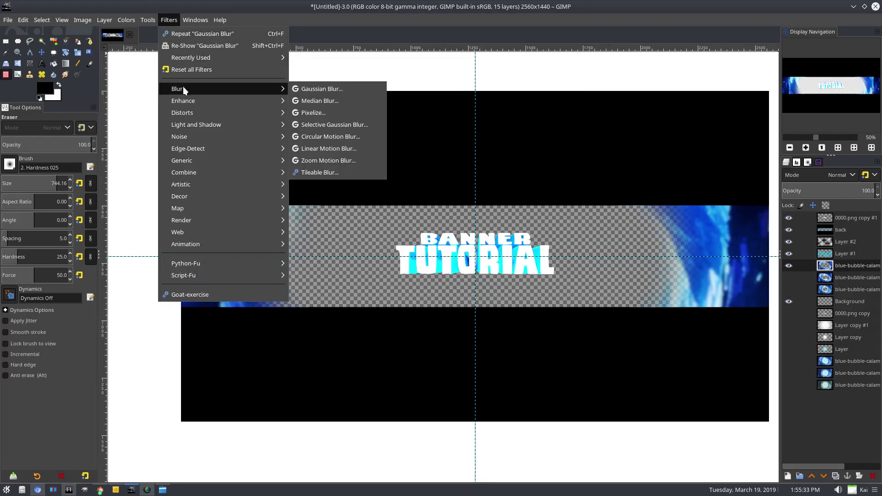
pyautogui.click(338, 89)
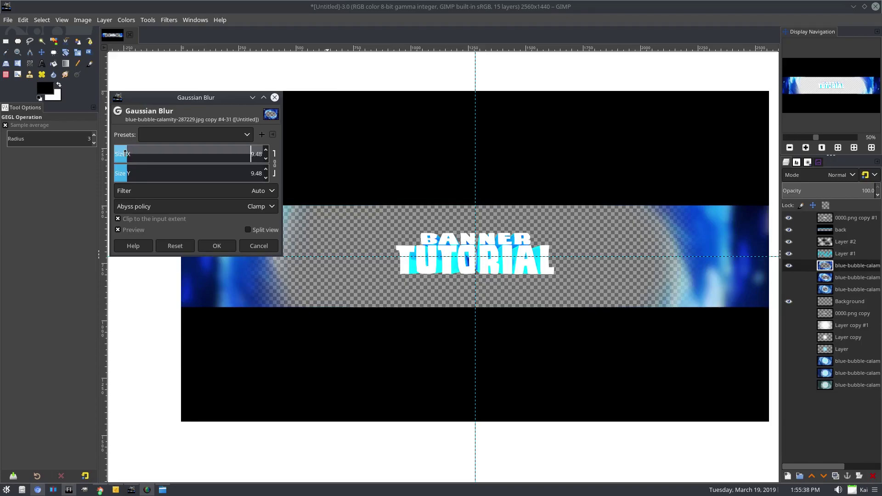
pyautogui.moveTo(127, 152); pyautogui.dragTo(126, 153)
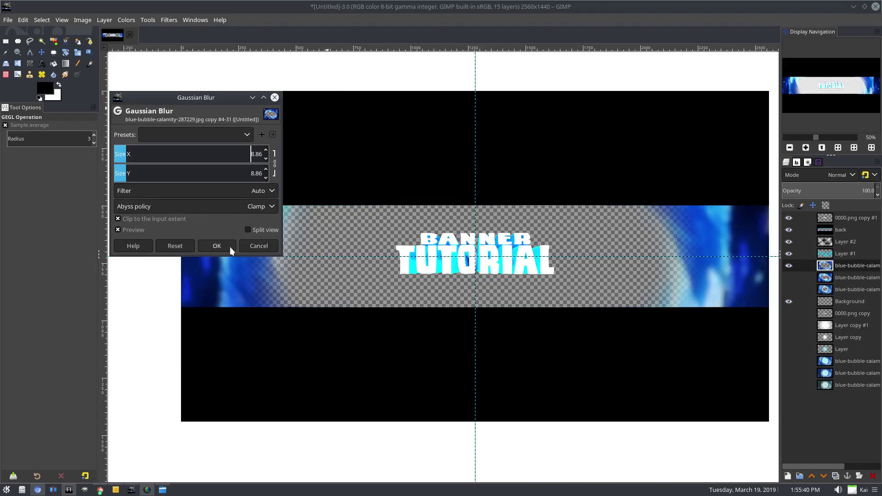
pyautogui.click(230, 246)
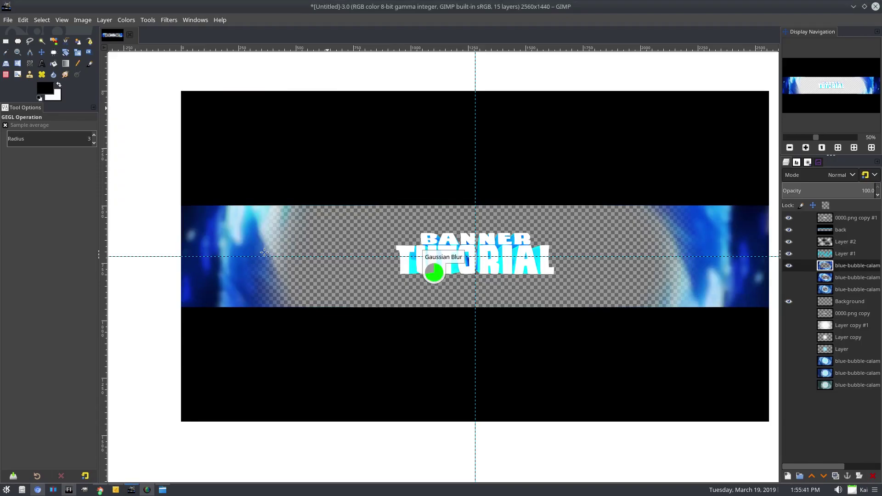
pyautogui.click(789, 278)
pyautogui.click(789, 289)
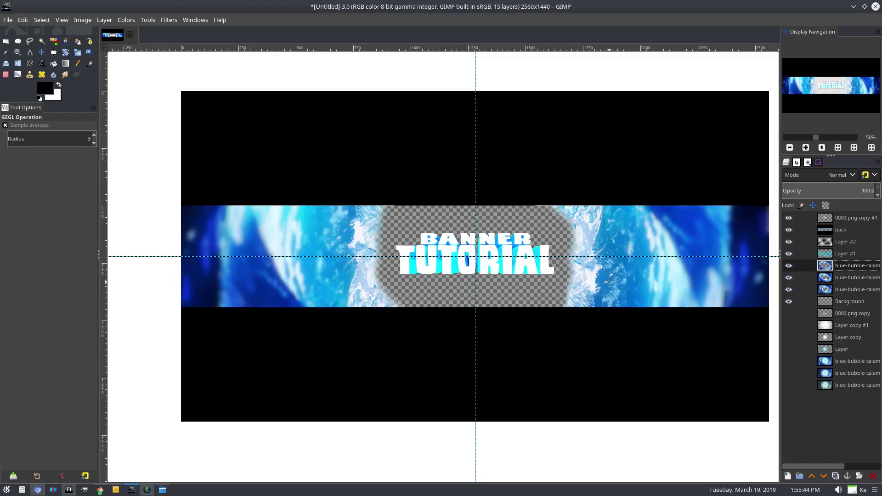
# - With the sharp lowest copy temporarily hidden, merge the top blurred blue-bubble-calam copy down into the blurred copy beneath it
pyautogui.scroll(-3, 645, 248)
pyautogui.scroll(3, 596, 276)
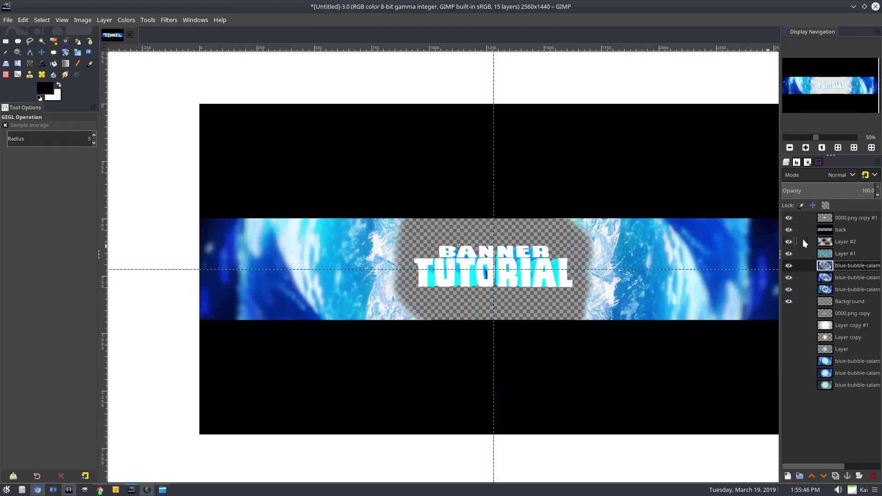
pyautogui.click(831, 277)
pyautogui.click(789, 289)
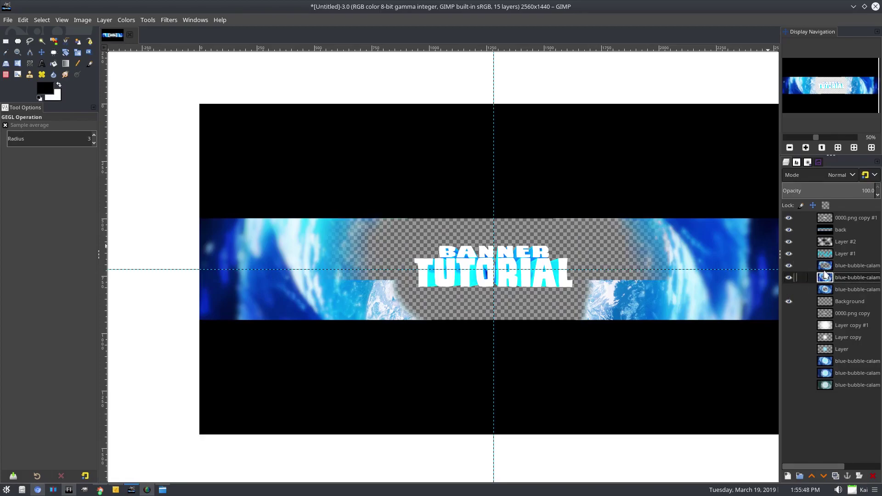
pyautogui.click(836, 266)
pyautogui.click(787, 274)
pyautogui.click(788, 263)
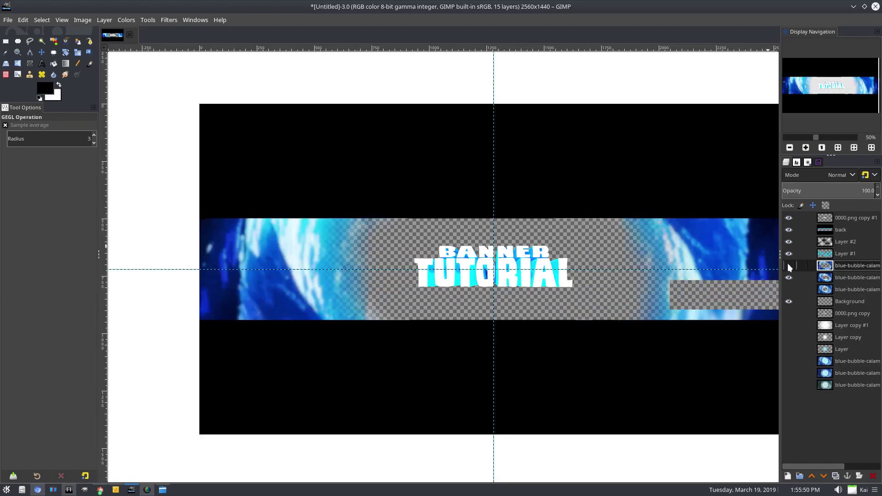
pyautogui.rightClick(846, 264)
pyautogui.click(796, 135)
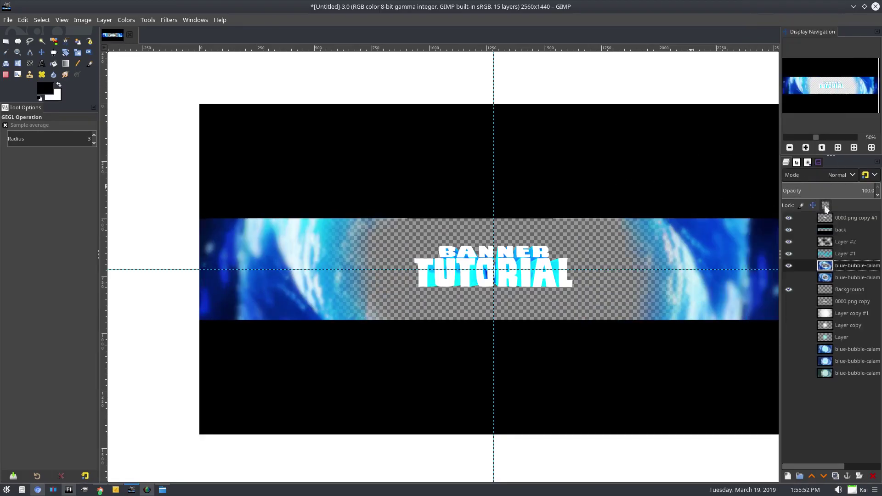
pyautogui.click(790, 278)
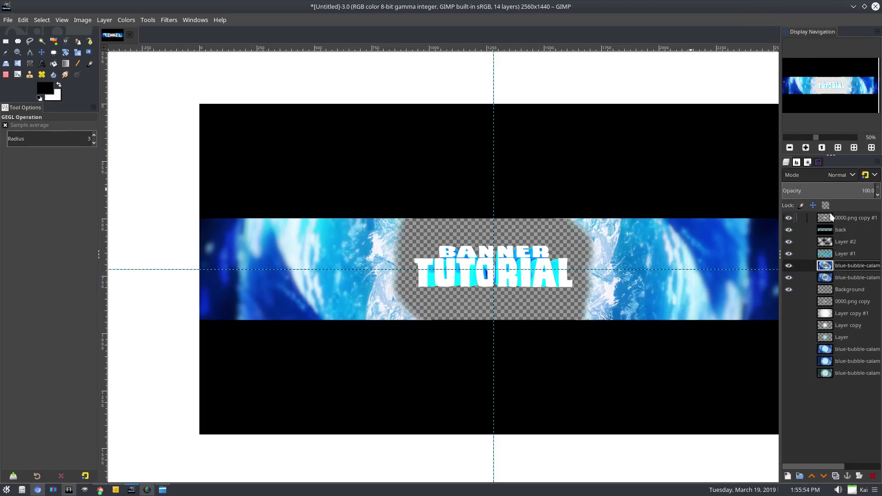
# - Set the merged blurred layer's opacity to 66.0 and its blend mode to Screen
pyautogui.click(840, 191)
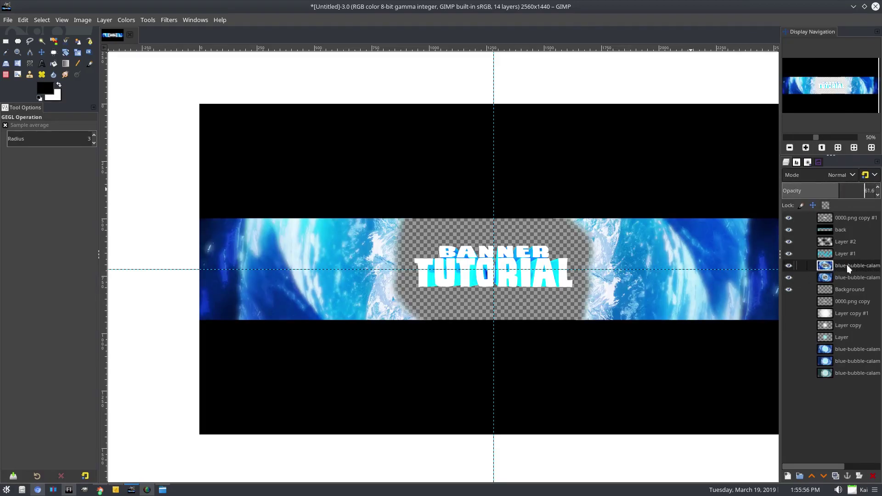
pyautogui.click(843, 189)
pyautogui.scroll(2, 679, 274)
pyautogui.moveTo(699, 269); pyautogui.dragTo(549, 240)
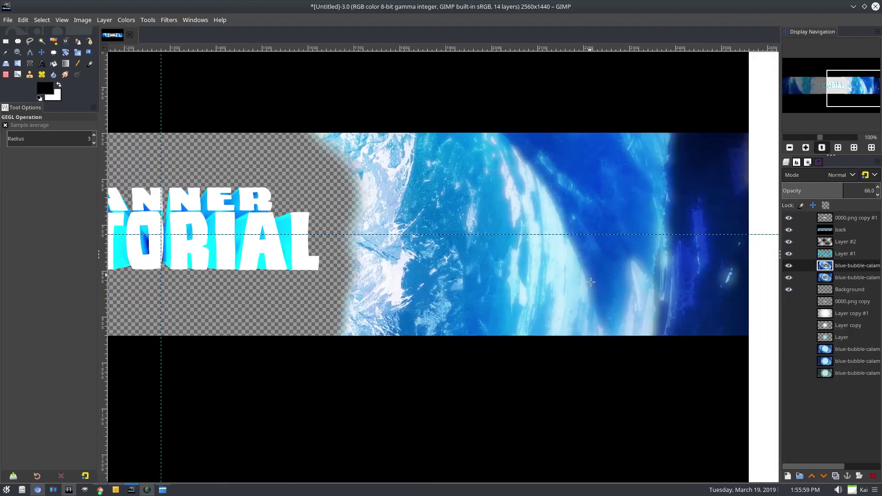
pyautogui.click(841, 176)
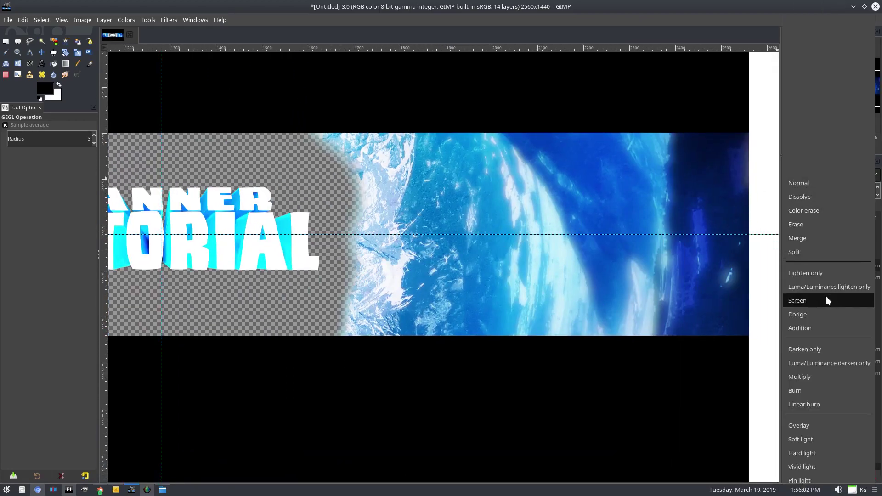
pyautogui.click(826, 300)
# - Compare the banner with and without the Screen layer and set that layer's opacity to 76.8
pyautogui.scroll(-2, 386, 236)
pyautogui.scroll(-4, 386, 237)
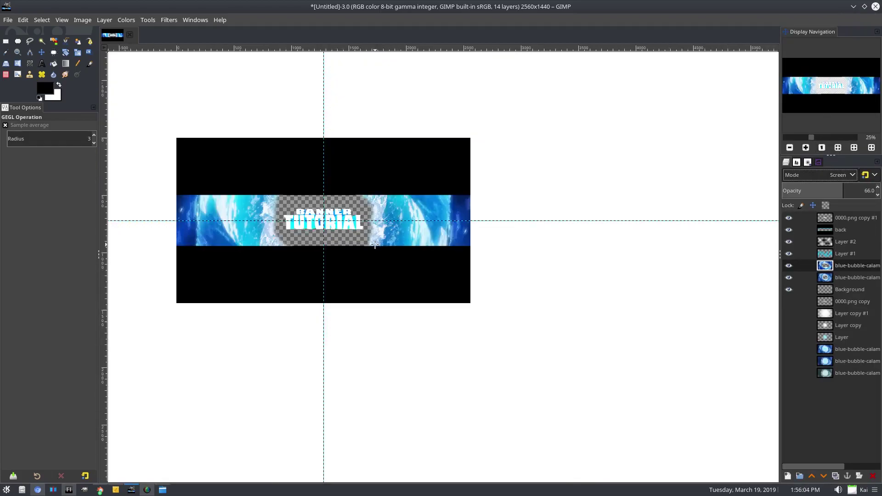
pyautogui.moveTo(339, 247); pyautogui.dragTo(374, 250)
pyautogui.scroll(1, 289, 232)
pyautogui.moveTo(298, 232); pyautogui.dragTo(354, 235)
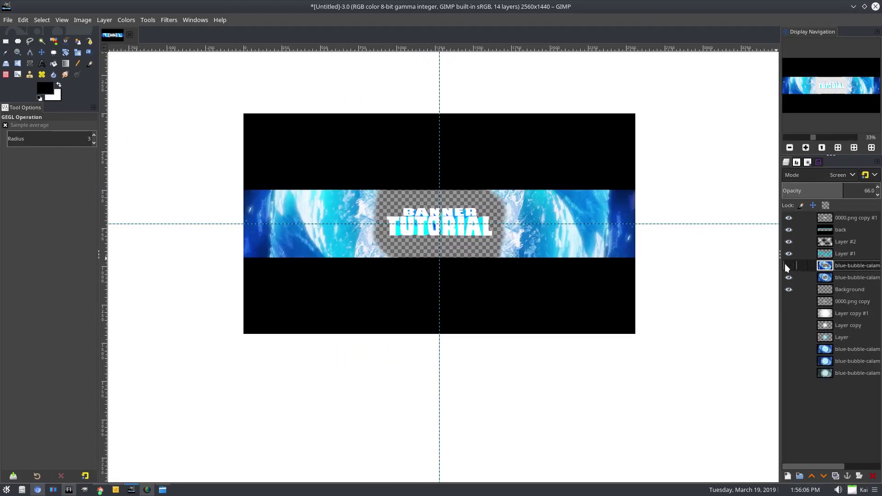
pyautogui.click(786, 265)
pyautogui.scroll(1, 383, 200)
pyautogui.moveTo(835, 190); pyautogui.dragTo(855, 189)
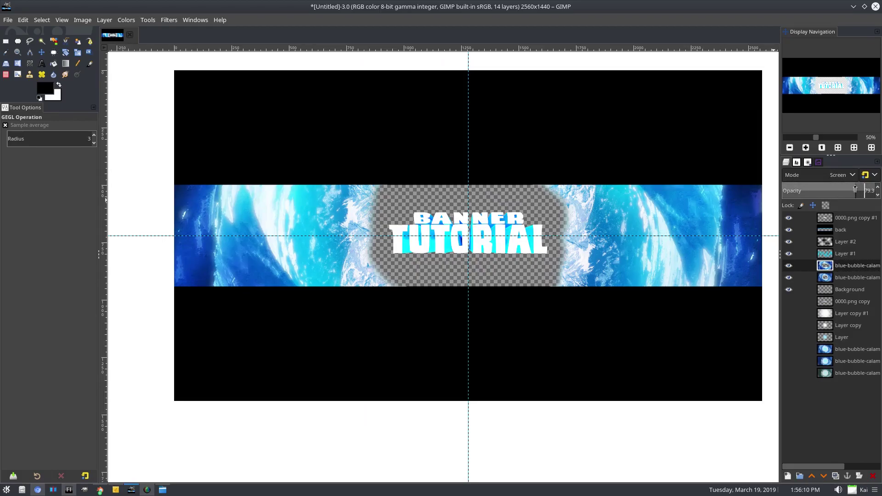
pyautogui.scroll(-3, 517, 276)
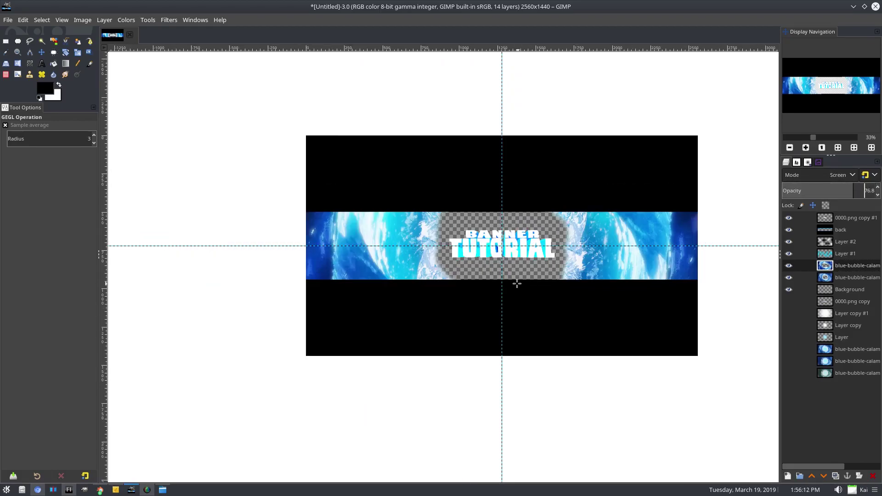
pyautogui.scroll(3, 516, 275)
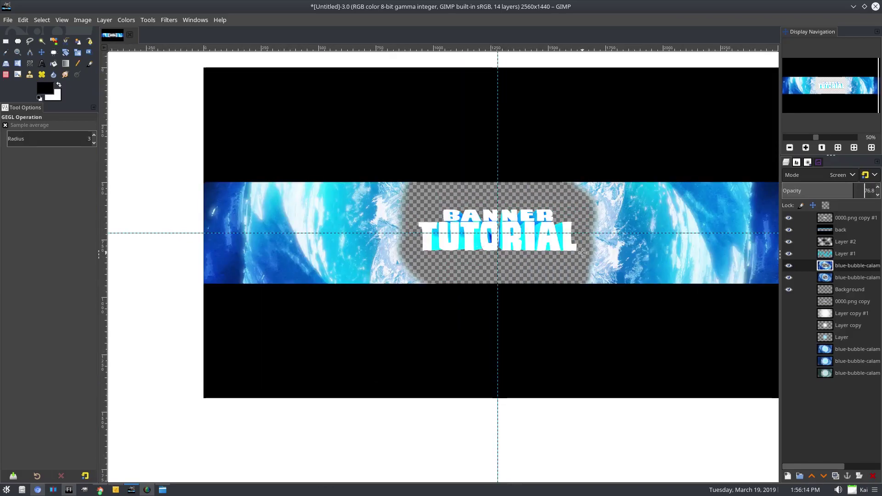
pyautogui.scroll(1, 582, 253)
pyautogui.moveTo(545, 265); pyautogui.dragTo(521, 277)
pyautogui.scroll(-1, 521, 278)
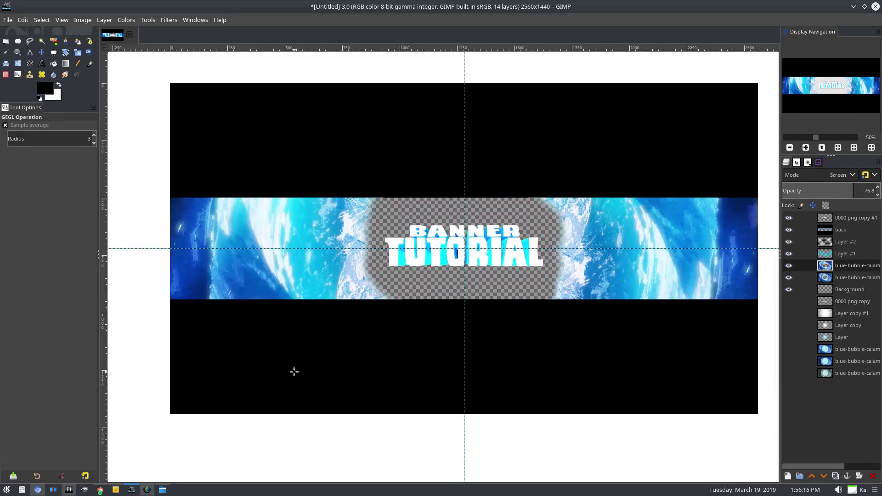
# - Import arctic-aurora-aurora-borealis-258112.jpg from the ice banner folder, keeping its color profile, and place the layer just above Background
pyautogui.click(163, 490)
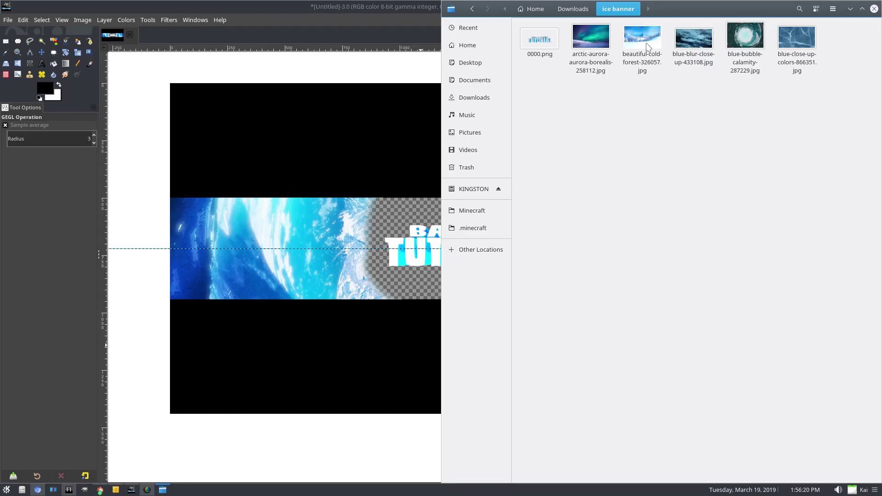
pyautogui.moveTo(591, 41); pyautogui.dragTo(377, 234)
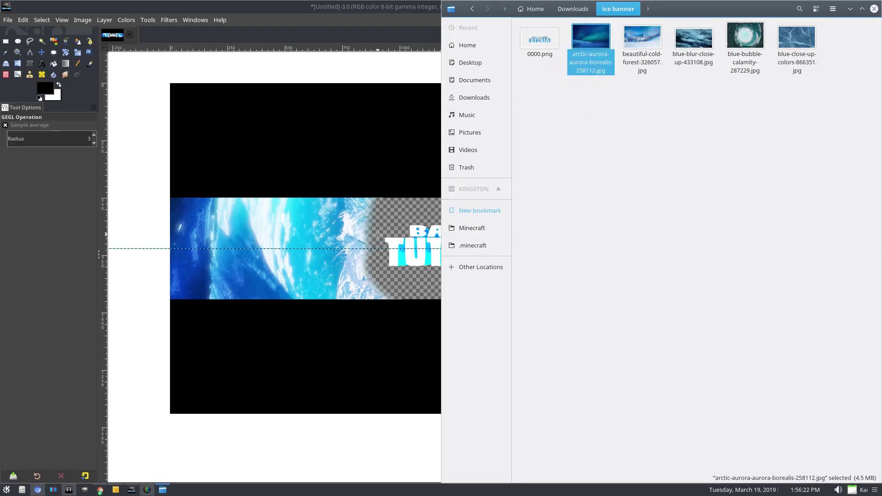
pyautogui.click(394, 9)
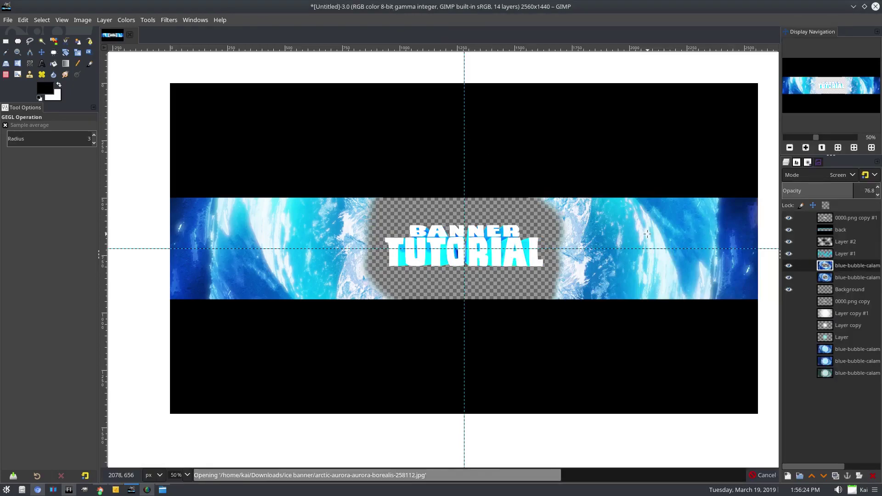
pyautogui.click(544, 308)
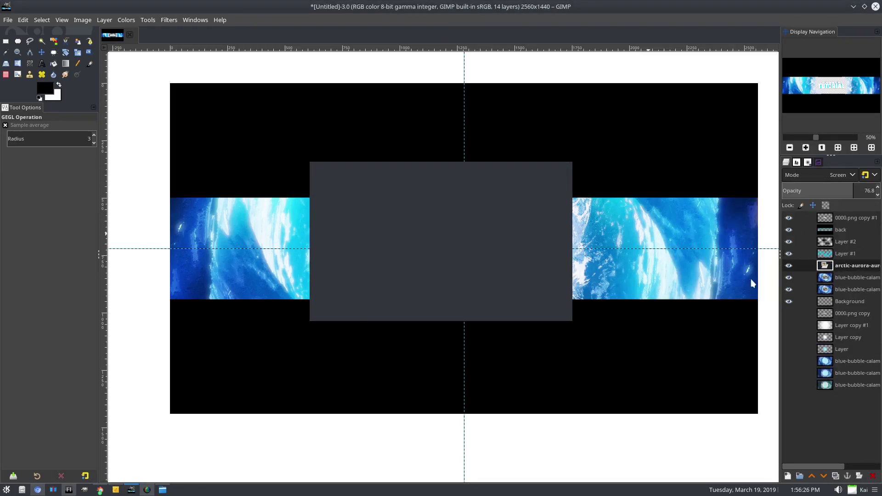
pyautogui.moveTo(845, 267); pyautogui.dragTo(843, 297)
# - Scale the aurora layer proportionally to 1335 × 890 px, centered behind the banner text
pyautogui.scroll(-3, 514, 286)
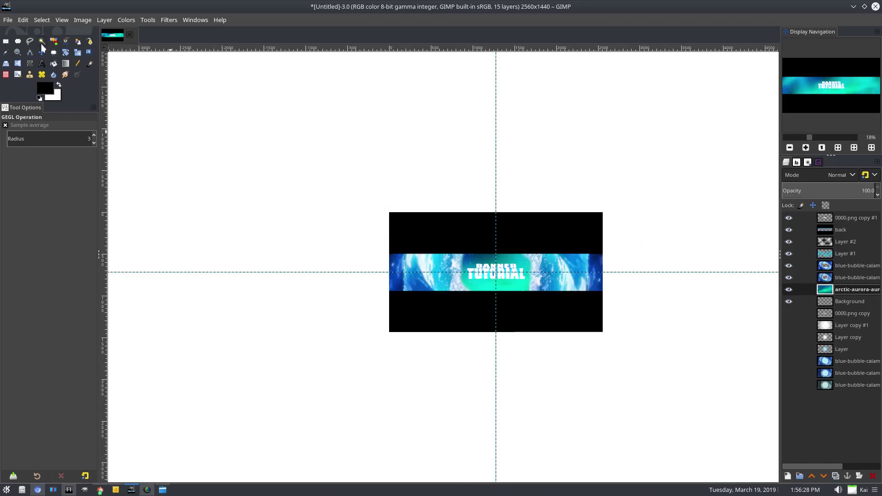
pyautogui.hotkey('shift', 's')
pyautogui.click(488, 148)
pyautogui.moveTo(487, 148); pyautogui.dragTo(596, 53)
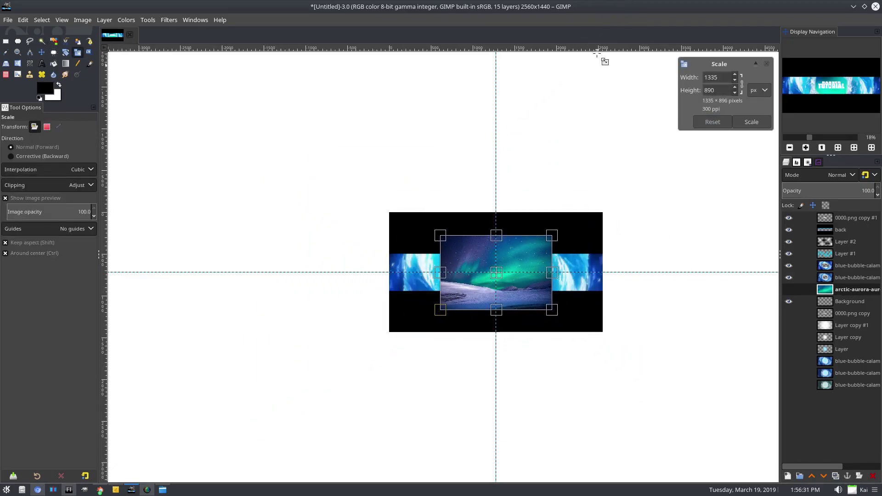
pyautogui.click(744, 120)
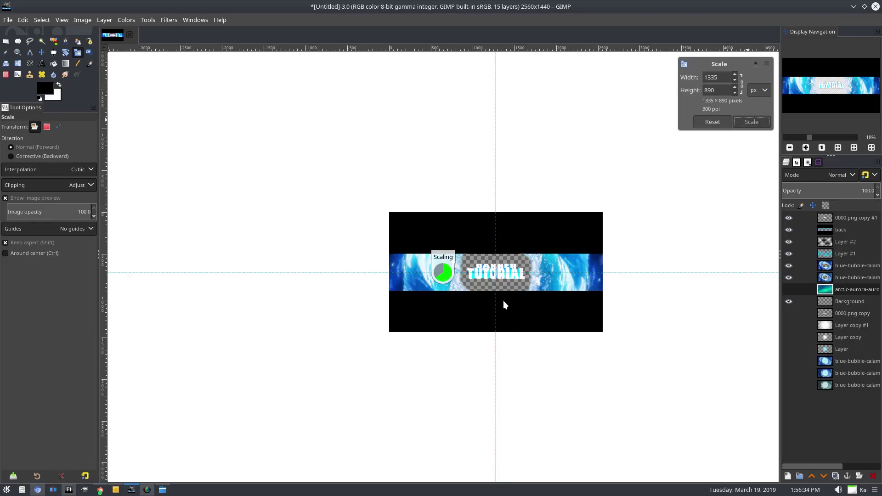
pyautogui.scroll(4, 503, 300)
# - Raise the aurora layer above Layer #2 to reposition it behind the text, and return it below the two blue-bubble copies
pyautogui.click(42, 53)
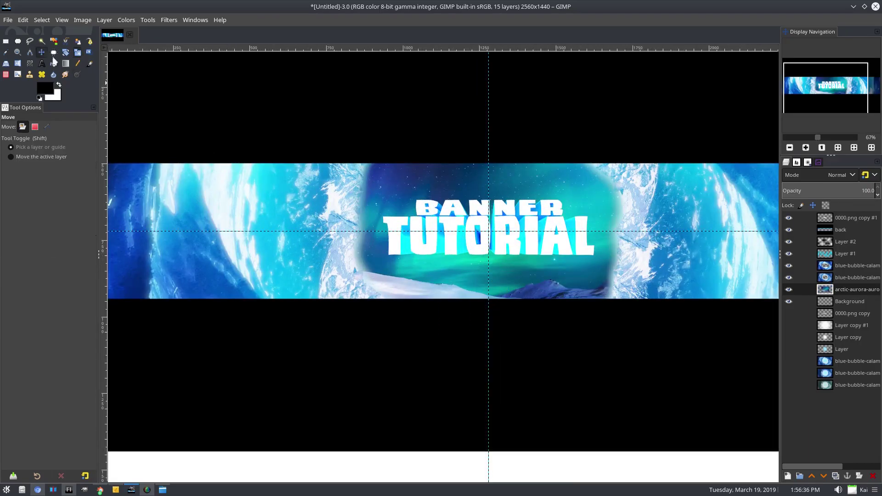
pyautogui.moveTo(853, 289); pyautogui.dragTo(843, 243)
pyautogui.moveTo(466, 168)
pyautogui.mouseDown()
pyautogui.moveTo(469, 151)
pyautogui.moveTo(469, 164)
pyautogui.mouseUp()
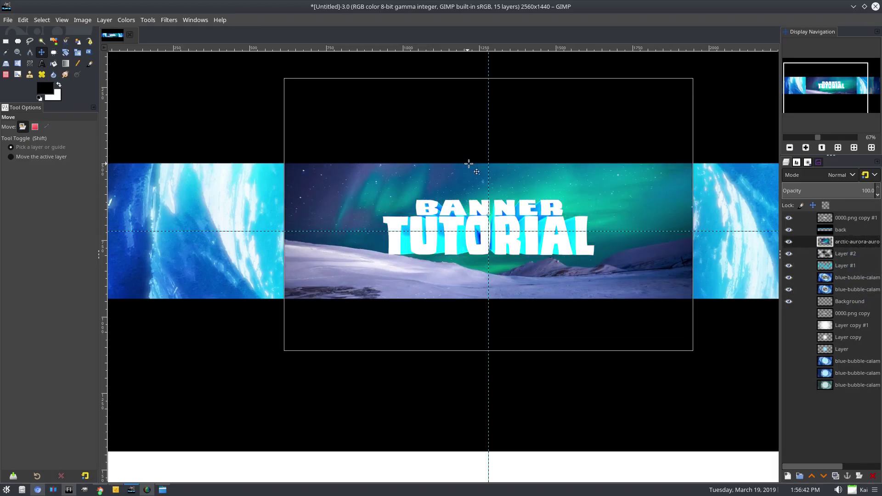
pyautogui.scroll(2, 415, 239)
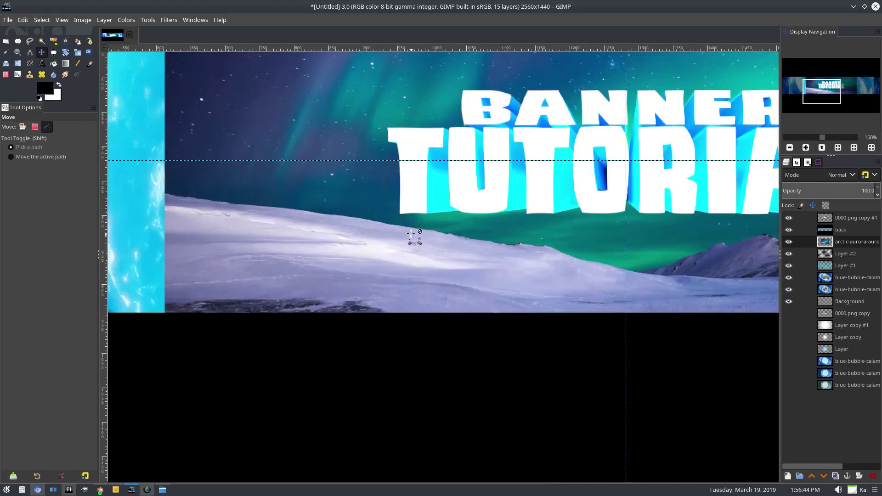
pyautogui.moveTo(410, 227); pyautogui.dragTo(450, 248)
pyautogui.moveTo(841, 243); pyautogui.dragTo(850, 295)
pyautogui.scroll(-5, 381, 321)
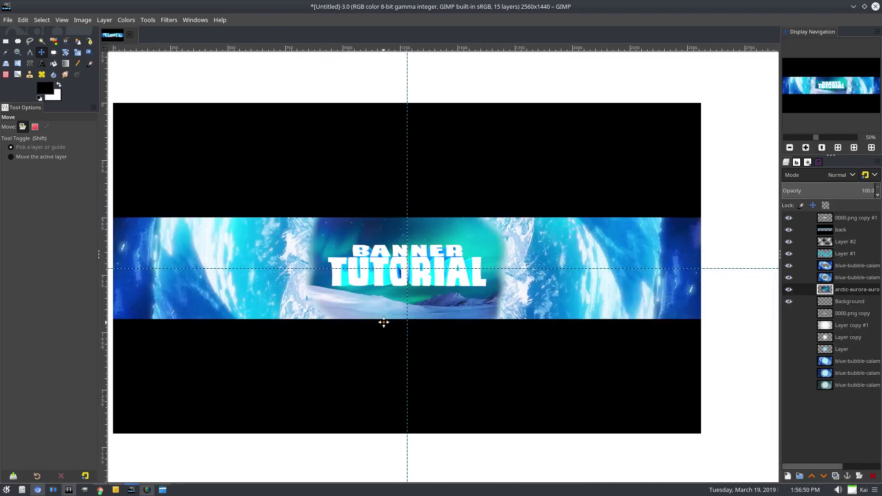
pyautogui.scroll(2, 385, 331)
pyautogui.scroll(-1, 386, 330)
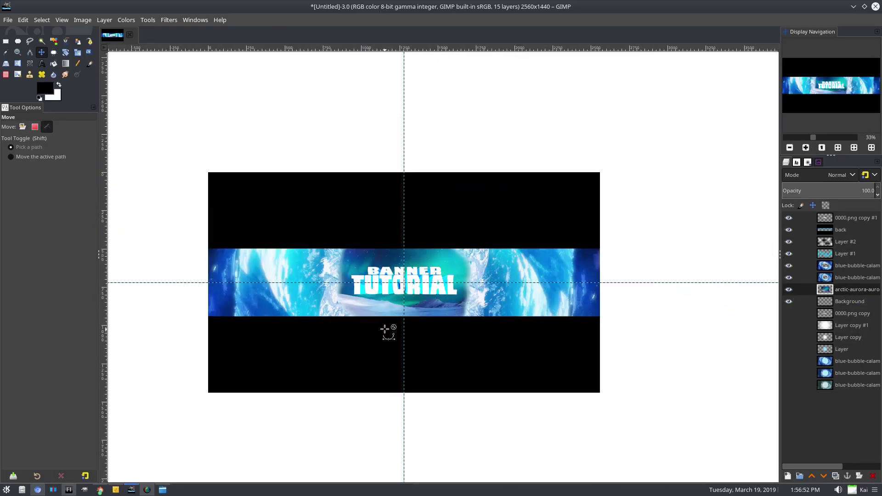
# - Import beautiful-cold-forest-326057.jpg from the ice banner folder as a layer above the aurora, keeping its embedded color profile
pyautogui.scroll(2, 385, 329)
pyautogui.click(163, 489)
pyautogui.moveTo(642, 39); pyautogui.dragTo(284, 257)
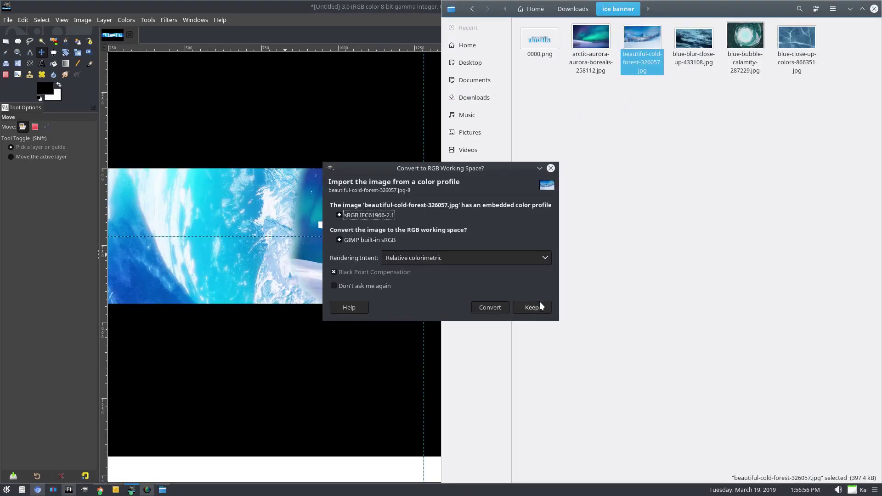
pyautogui.click(538, 305)
# - Scale the forest layer down so its snowy trees fit inside the erased opening behind the text
pyautogui.press('-')
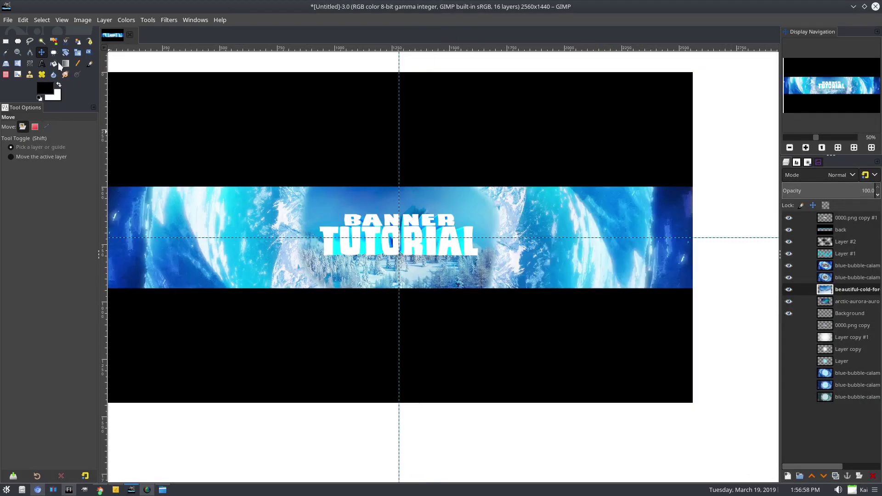
pyautogui.click(77, 52)
pyautogui.moveTo(229, 313); pyautogui.dragTo(426, 214)
pyautogui.click(754, 121)
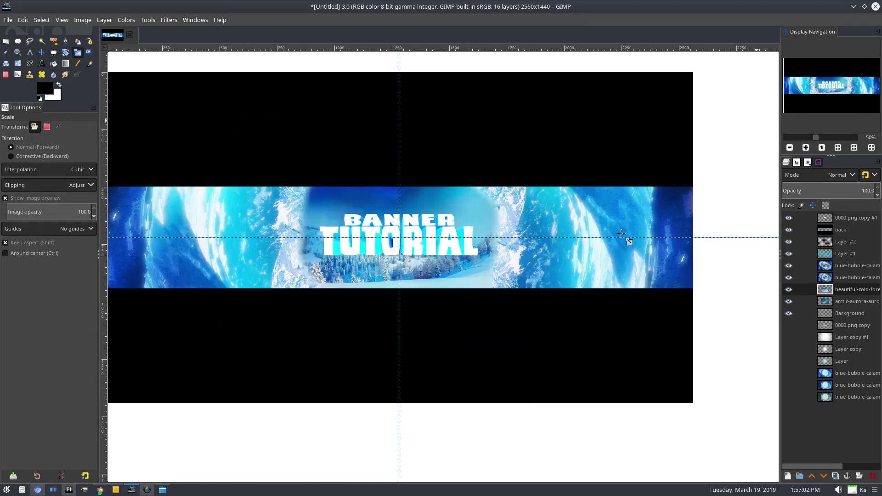
# - Try the Screen blend mode on the forest layer and undo it
pyautogui.click(835, 176)
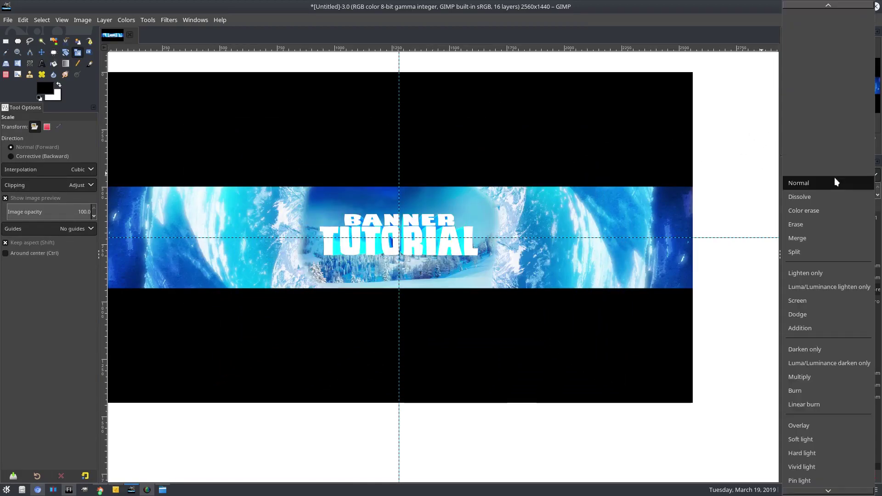
pyautogui.click(810, 302)
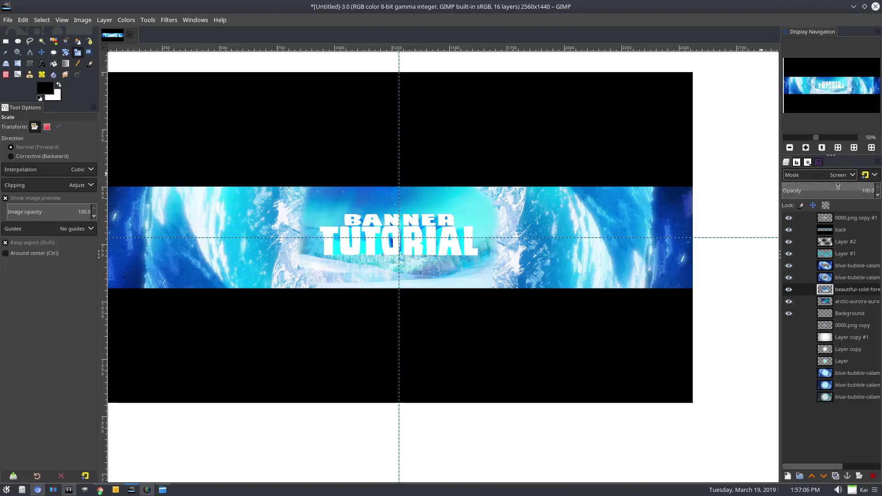
pyautogui.hotkey('ctrl', 'z')
# - Place the forest layer below the aurora layer and set the aurora layer's blend mode to Screen
pyautogui.moveTo(851, 290); pyautogui.dragTo(844, 307)
pyautogui.click(841, 289)
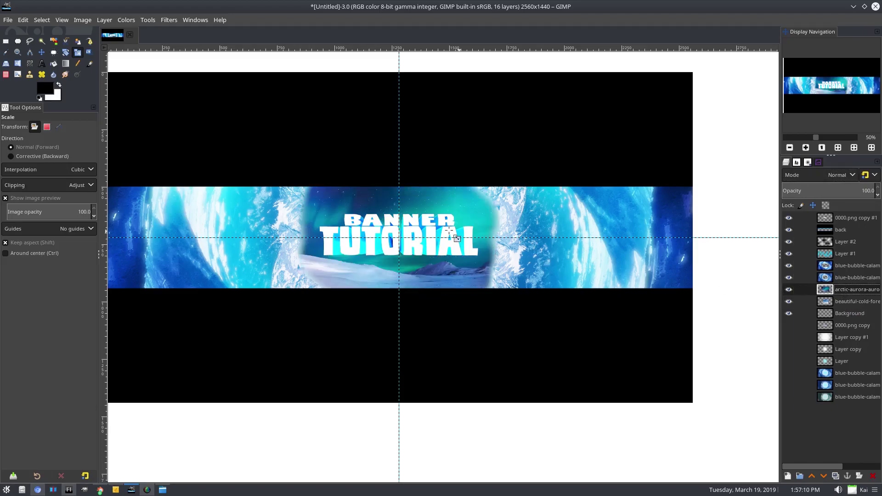
pyautogui.scroll(1, 489, 217)
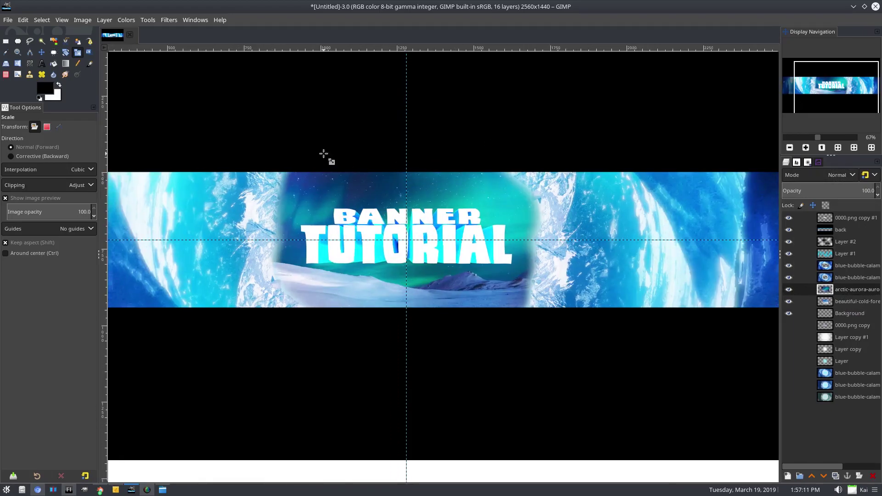
pyautogui.click(833, 174)
pyautogui.click(846, 310)
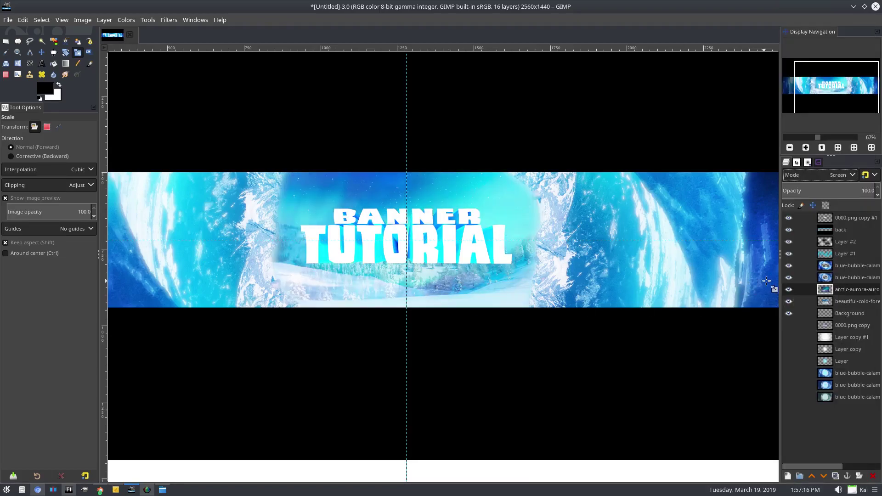
# - Select the forest layer, hide the aurora layer above it, and compare the banner with and without the forest image
pyautogui.click(839, 303)
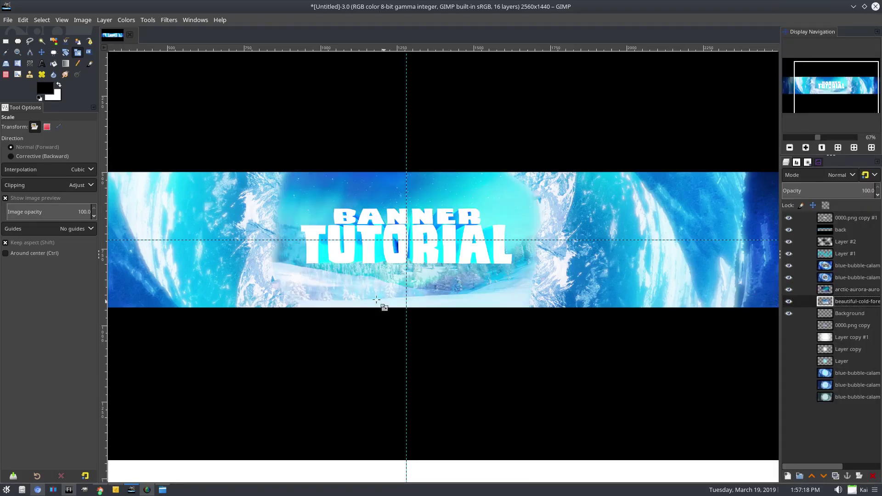
pyautogui.press('1')
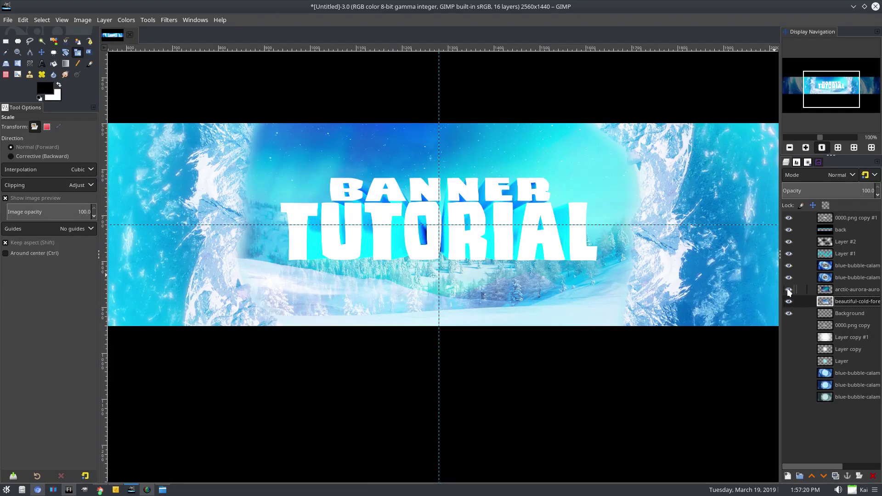
pyautogui.click(790, 289)
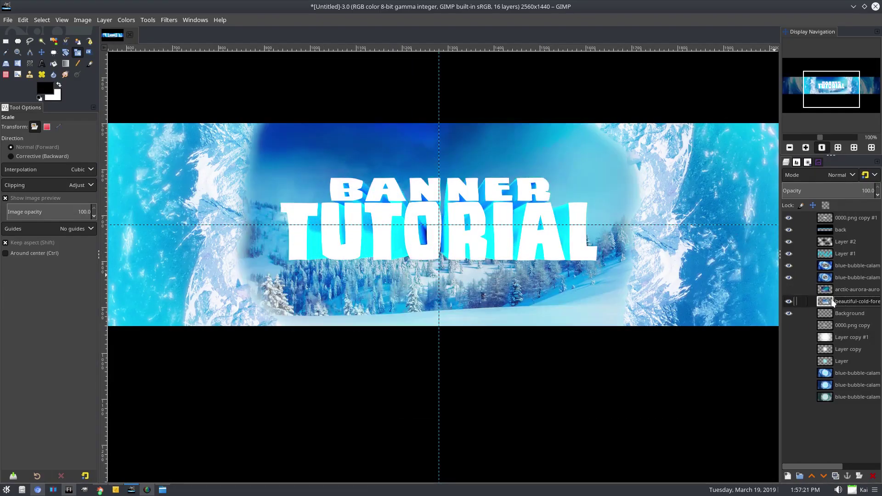
pyautogui.click(790, 302)
pyautogui.click(790, 302)
# - Start a Curves adjustment on the forest layer, raising the Value curve's highlights and adding a shadow point at about x 70, y 77
pyautogui.click(126, 20)
pyautogui.click(153, 139)
pyautogui.moveTo(205, 189); pyautogui.dragTo(205, 173)
pyautogui.moveTo(175, 198); pyautogui.dragTo(135, 243)
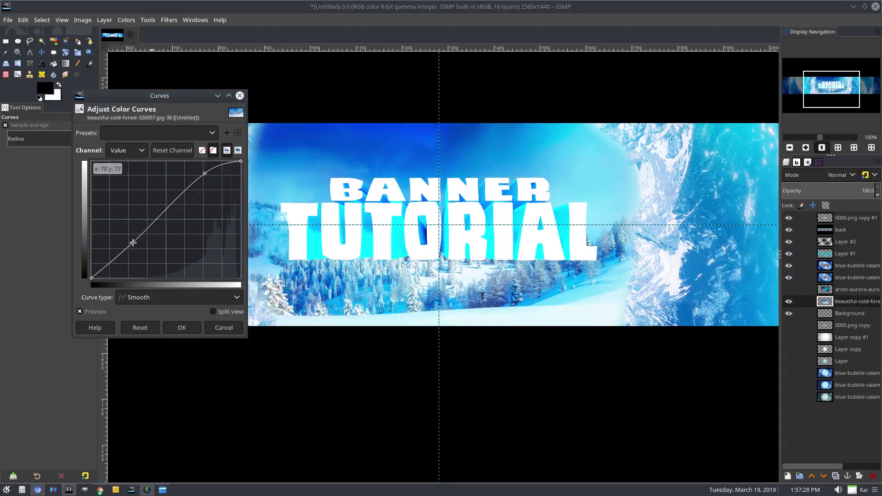
# - Lower the Red and Green curve midpoints slightly, raise Blue to about x 125, y 132, and apply the forest layer's Curves adjustment
pyautogui.click(131, 150)
pyautogui.click(124, 164)
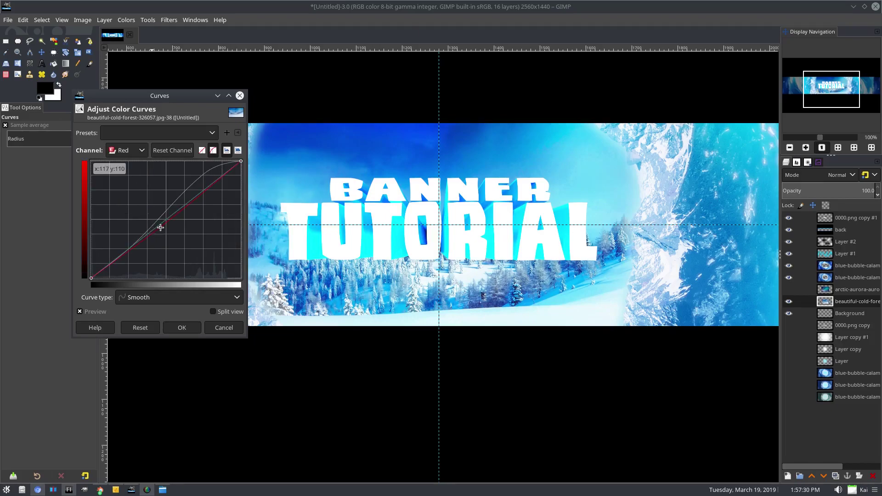
pyautogui.click(130, 154)
pyautogui.click(128, 164)
pyautogui.moveTo(163, 221); pyautogui.dragTo(167, 222)
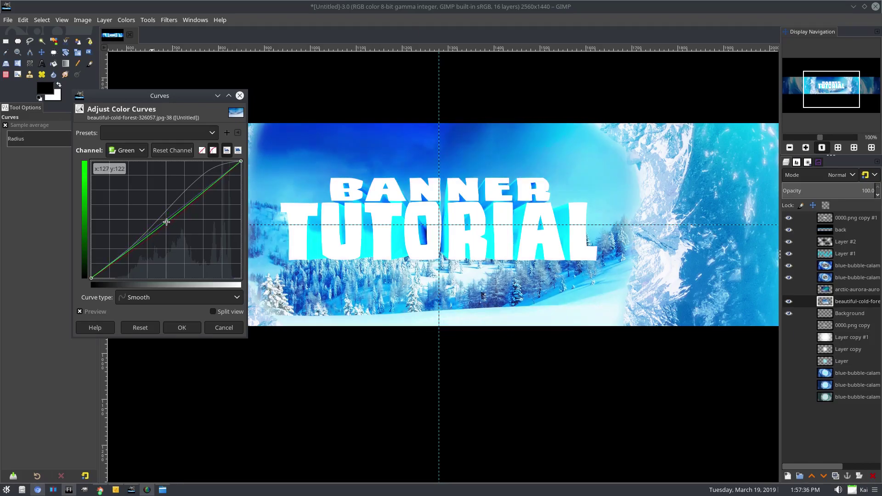
pyautogui.click(128, 150)
pyautogui.click(125, 164)
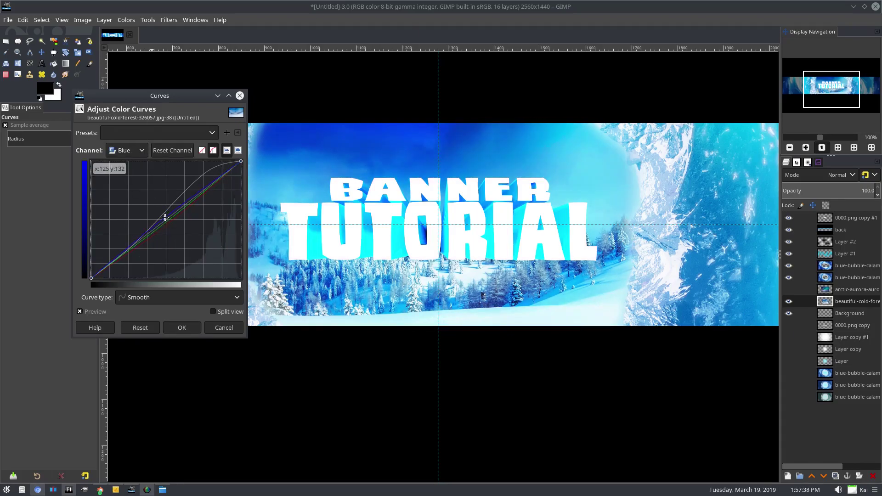
pyautogui.click(195, 326)
# - Hide the forest layer and set the aurora layer's blend mode to Normal
pyautogui.click(788, 302)
pyautogui.click(825, 290)
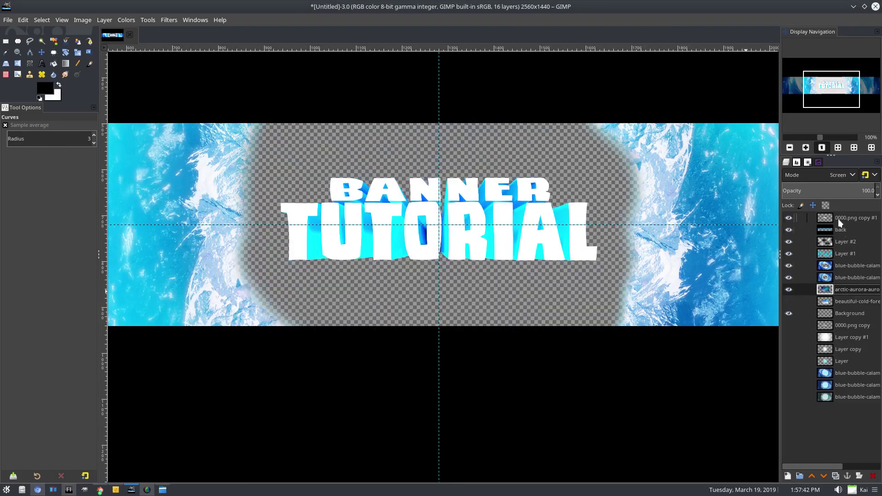
pyautogui.click(830, 171)
pyautogui.click(822, 67)
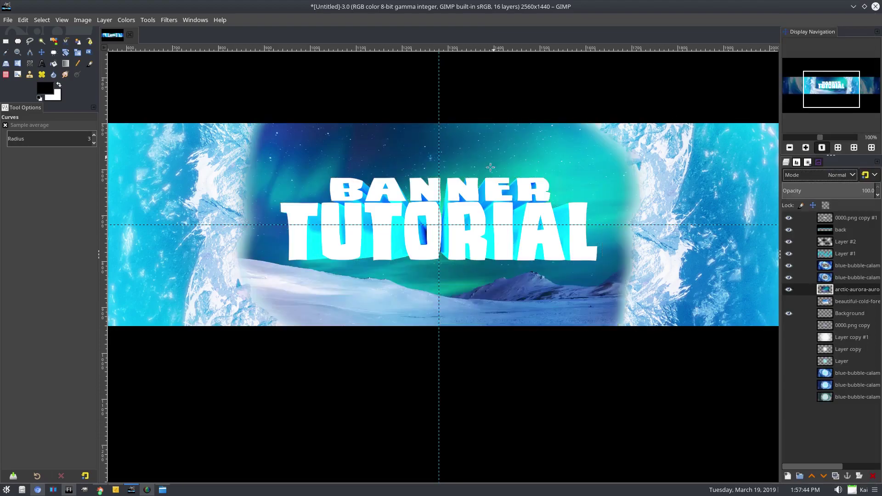
# - Start a Curves adjustment on the aurora layer, raising the Value curve's highlights and adding a shadow point at about x 69, y 66
pyautogui.click(126, 19)
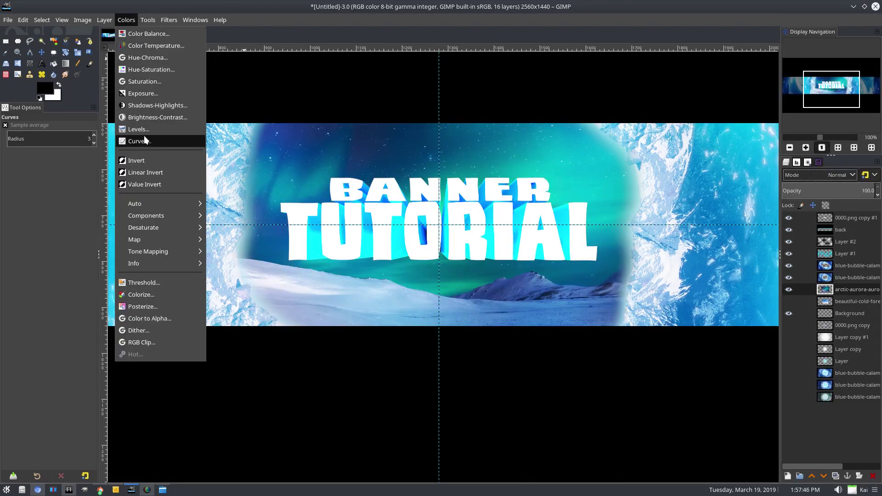
pyautogui.click(145, 137)
pyautogui.click(205, 177)
pyautogui.click(132, 248)
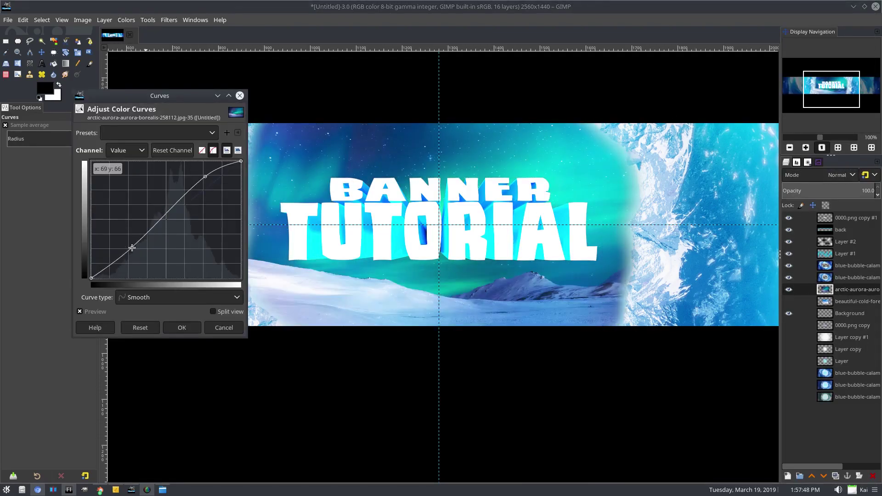
# - Lower the Red and Green curve midpoints slightly for the aurora layer and raise the Blue curve to about x 118, y 134
pyautogui.click(139, 151)
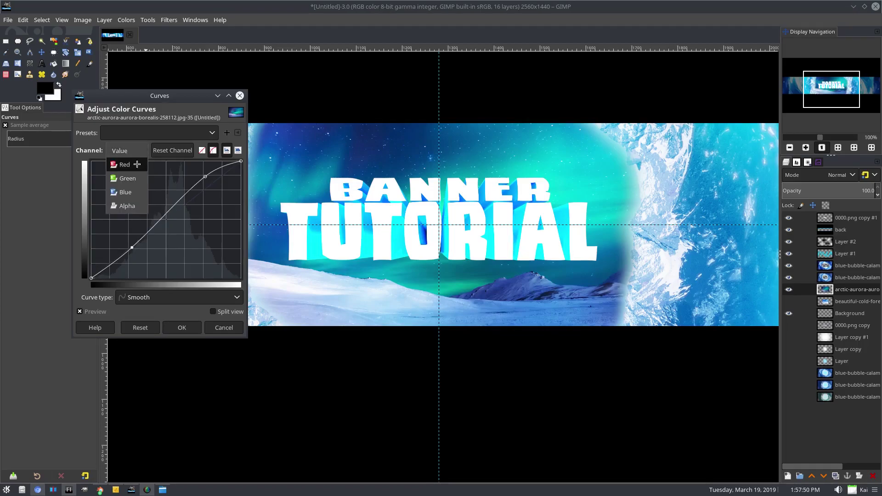
pyautogui.click(136, 162)
pyautogui.click(127, 150)
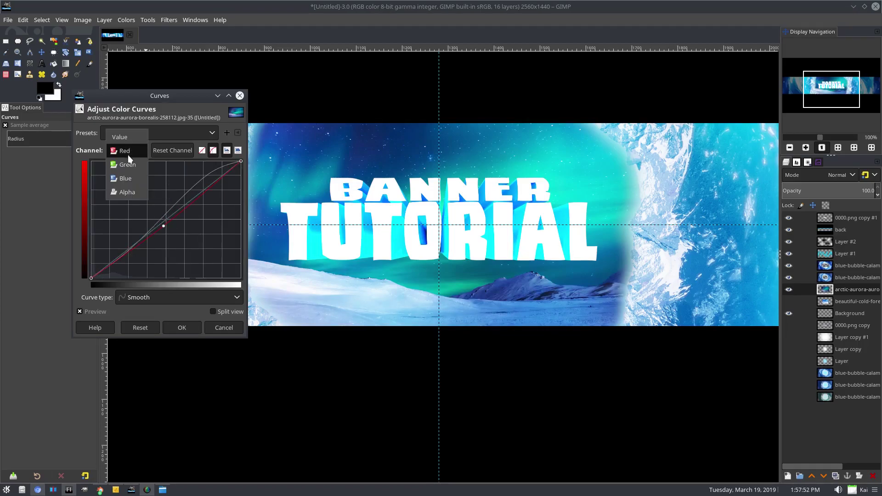
pyautogui.click(125, 162)
pyautogui.click(125, 151)
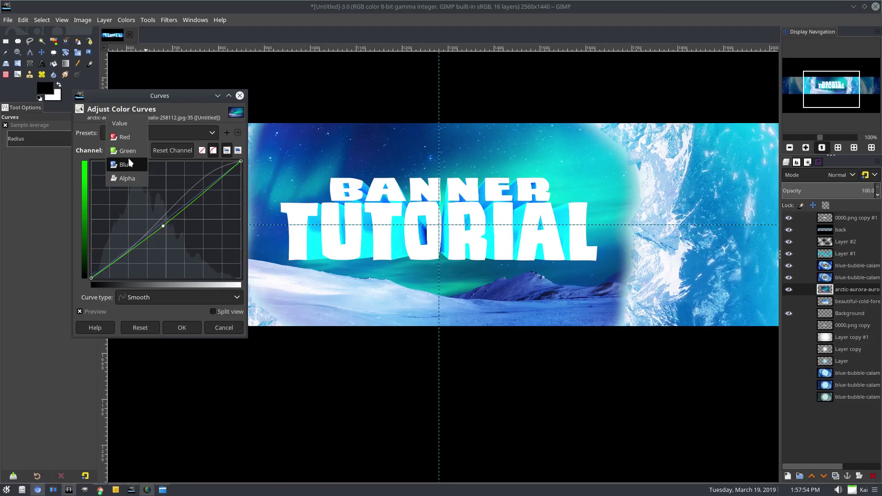
pyautogui.click(128, 160)
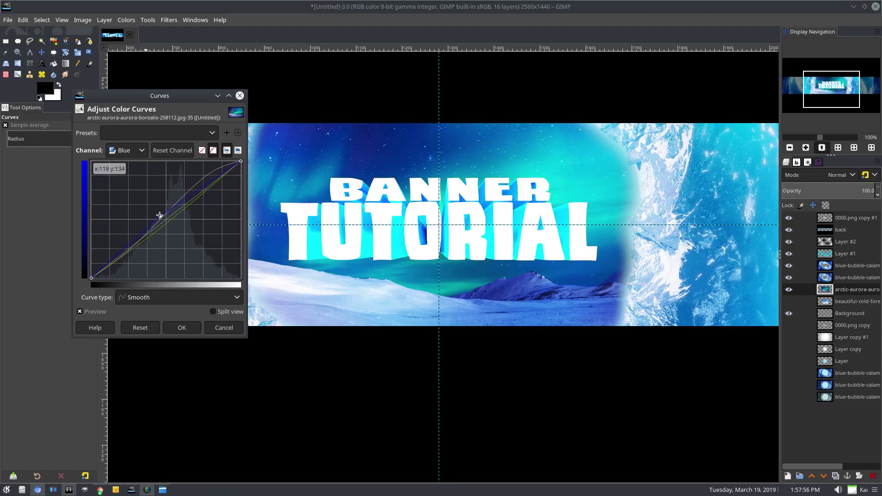
# - Raise the Green curve to about x 180, y 254, add a shadow point at about x 65, y 70, and apply the Curves adjustment
pyautogui.click(128, 151)
pyautogui.click(125, 136)
pyautogui.moveTo(166, 225); pyautogui.dragTo(196, 162)
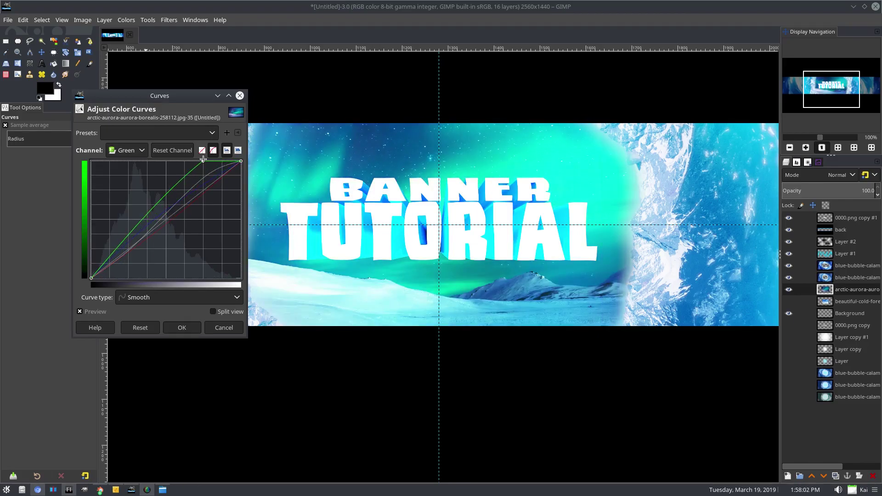
pyautogui.moveTo(133, 248); pyautogui.dragTo(130, 246)
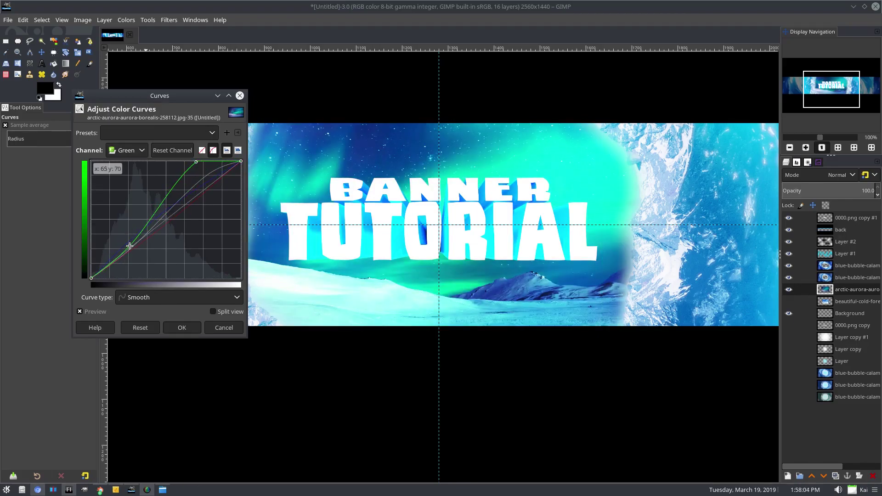
pyautogui.scroll(-2, 404, 322)
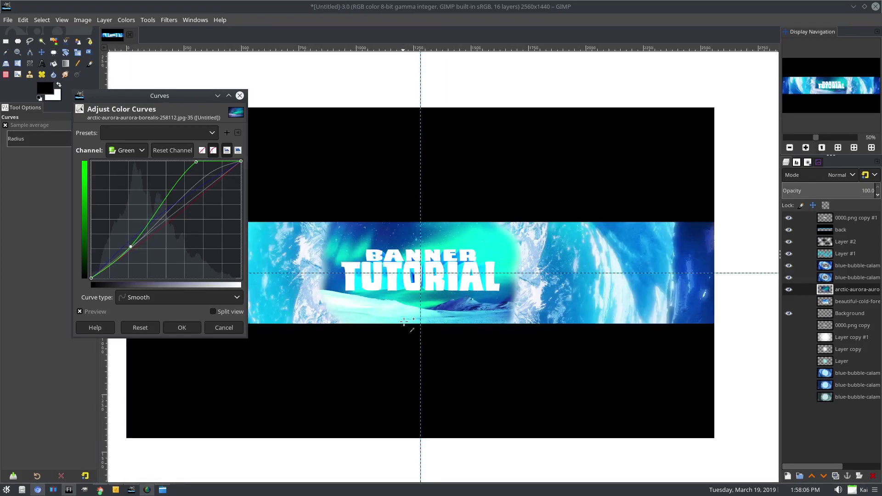
pyautogui.click(183, 328)
# - Try Screen mode on the aurora layer with the forest layer shown, and undo back to before the aurora's Curves adjustment
pyautogui.click(841, 175)
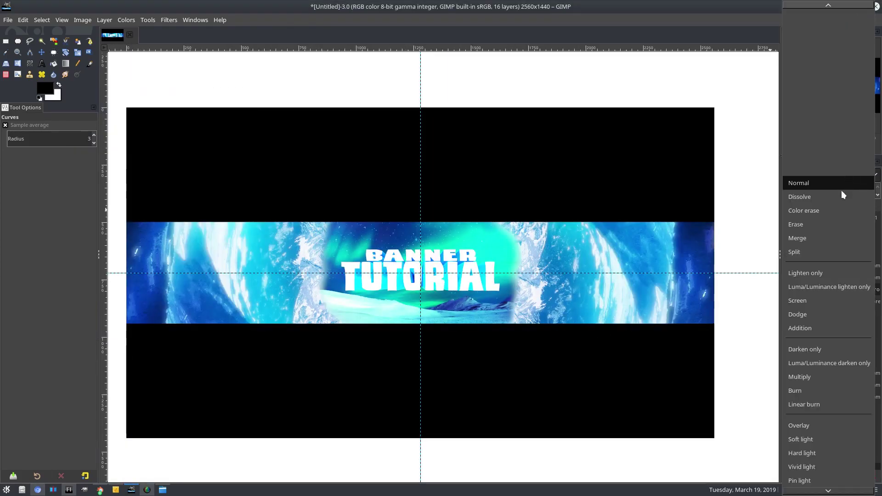
pyautogui.click(820, 300)
pyautogui.click(788, 301)
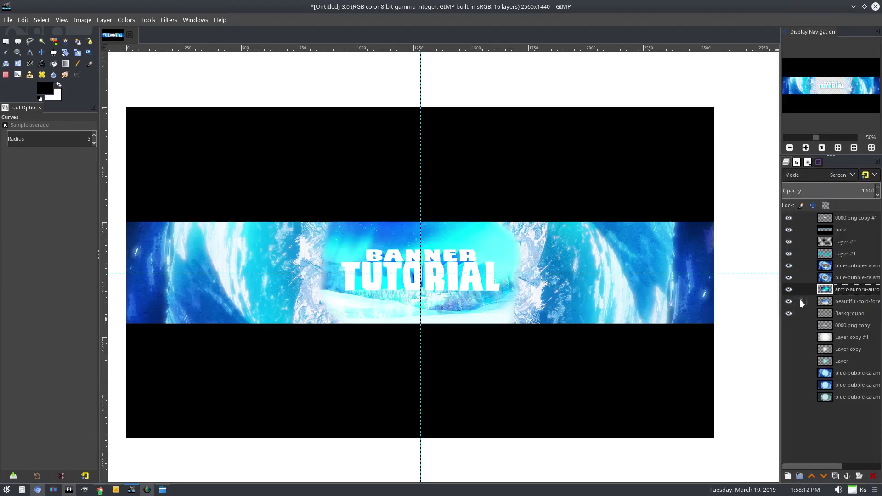
pyautogui.scroll(-2, 462, 307)
pyautogui.scroll(2, 431, 305)
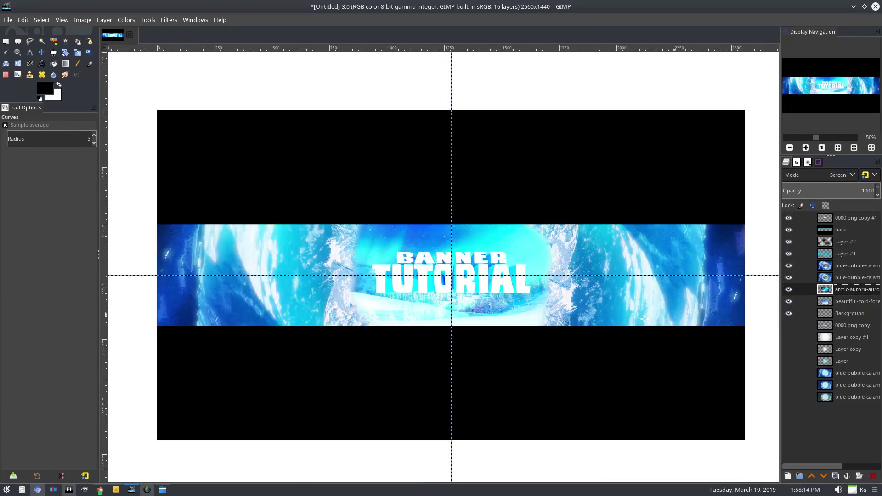
pyautogui.hotkey('ctrl', 'z')
pyautogui.hotkey('ctrl', 'z')
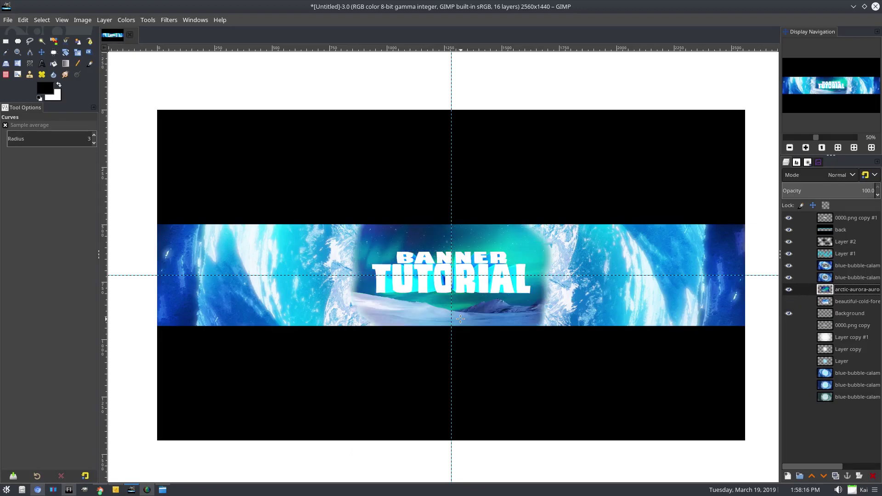
# - Reload the last-used 13:58:07 Curves preset on the aurora layer, reset the Green channel, and apply the adjustment
pyautogui.click(134, 20)
pyautogui.click(156, 147)
pyautogui.click(151, 132)
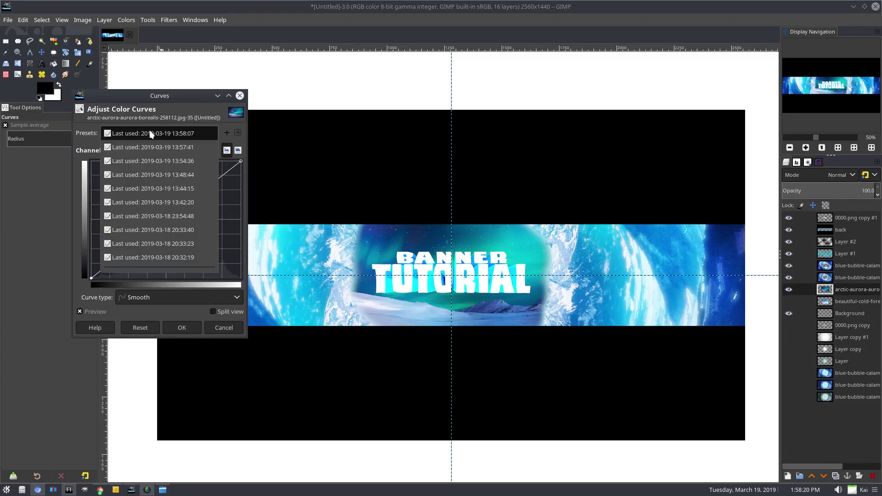
pyautogui.click(143, 134)
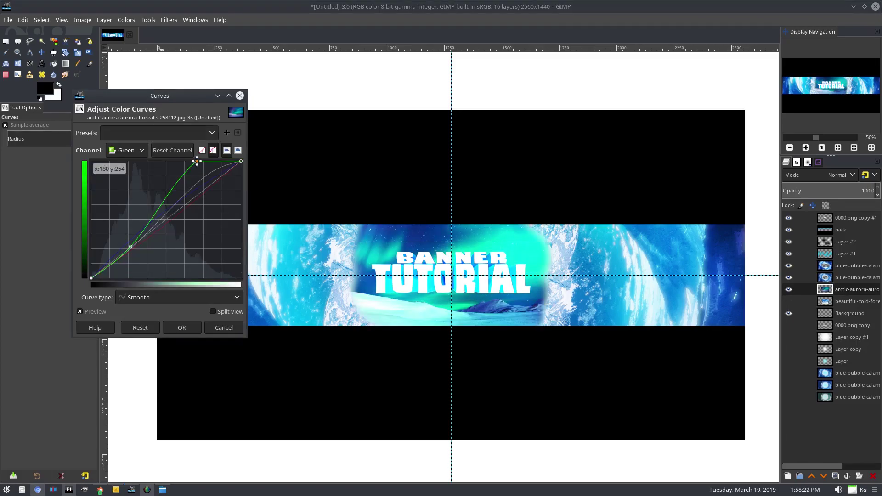
pyautogui.click(174, 152)
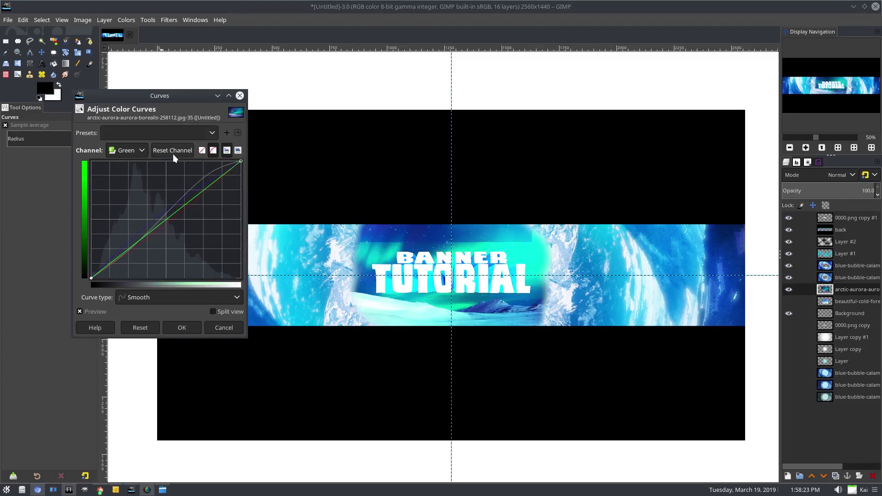
pyautogui.click(179, 332)
# - Show the forest layer and set the aurora layer's blend mode to Screen
pyautogui.click(828, 300)
pyautogui.click(827, 289)
pyautogui.click(826, 175)
pyautogui.click(800, 301)
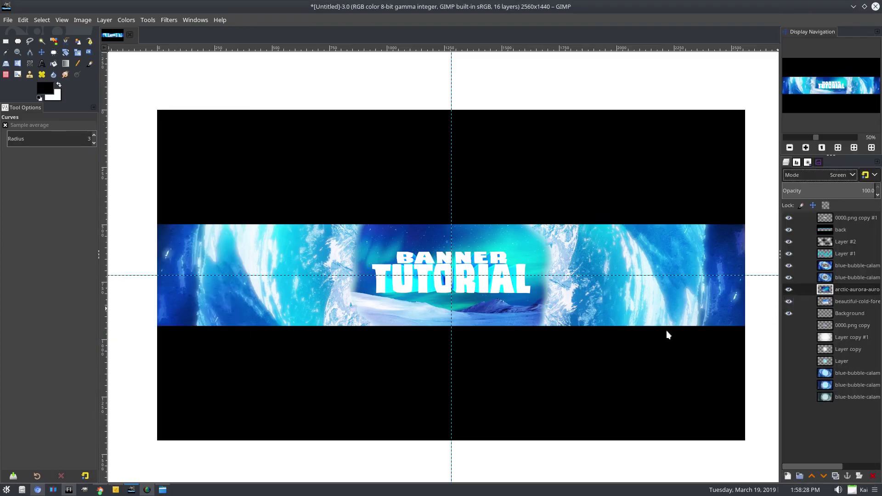
# - Examine the blended aurora and forest background behind the text, both close up and across the whole banner
pyautogui.scroll(-1, 491, 338)
pyautogui.scroll(2, 473, 337)
pyautogui.scroll(-2, 444, 289)
pyautogui.scroll(2, 444, 288)
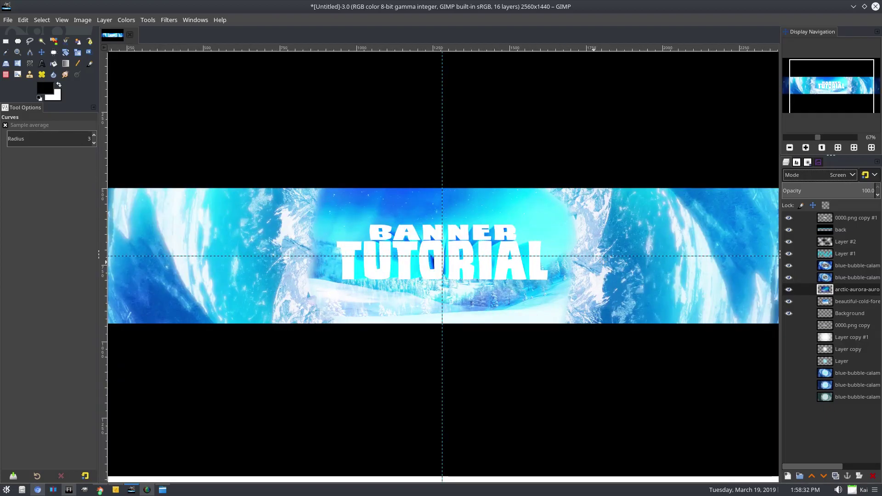
pyautogui.scroll(-1, 533, 301)
pyautogui.moveTo(532, 298); pyautogui.dragTo(498, 268)
pyautogui.scroll(-3, 498, 267)
pyautogui.scroll(3, 498, 268)
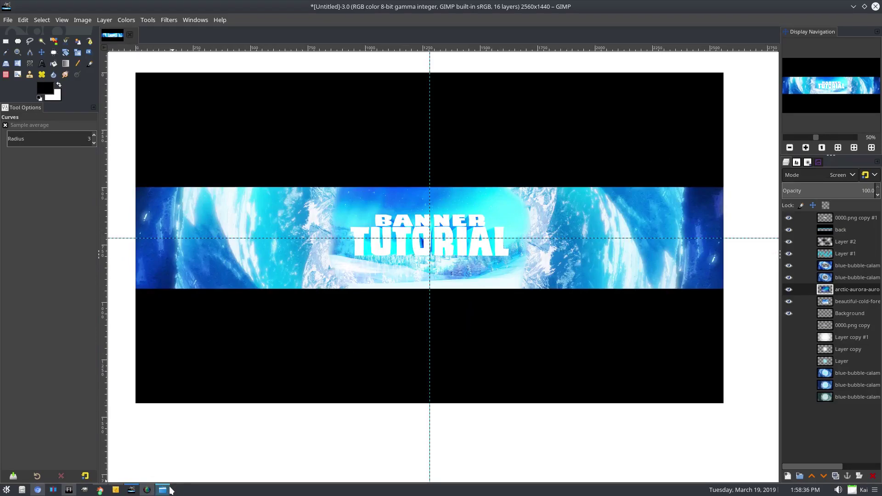
# - Import blue-blur-close-up-433108.jpg from the ice banner folder as a layer and move it to the top of the layer stack
pyautogui.click(169, 490)
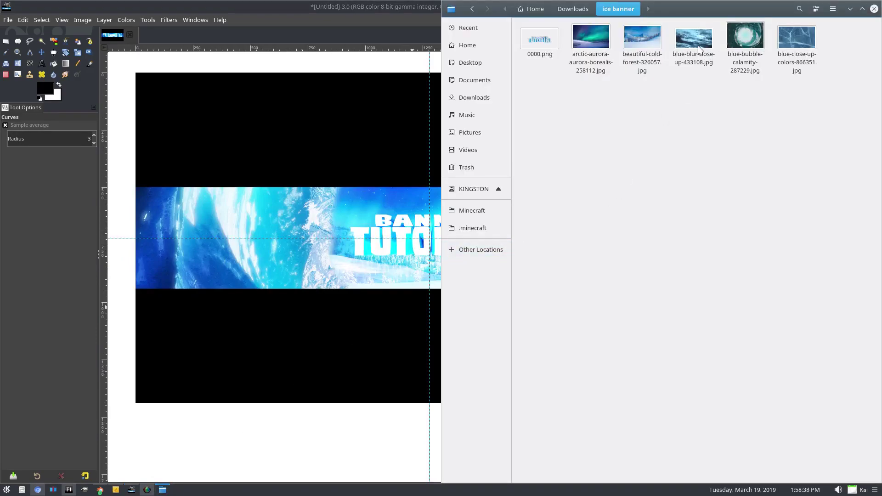
pyautogui.moveTo(701, 45); pyautogui.dragTo(318, 169)
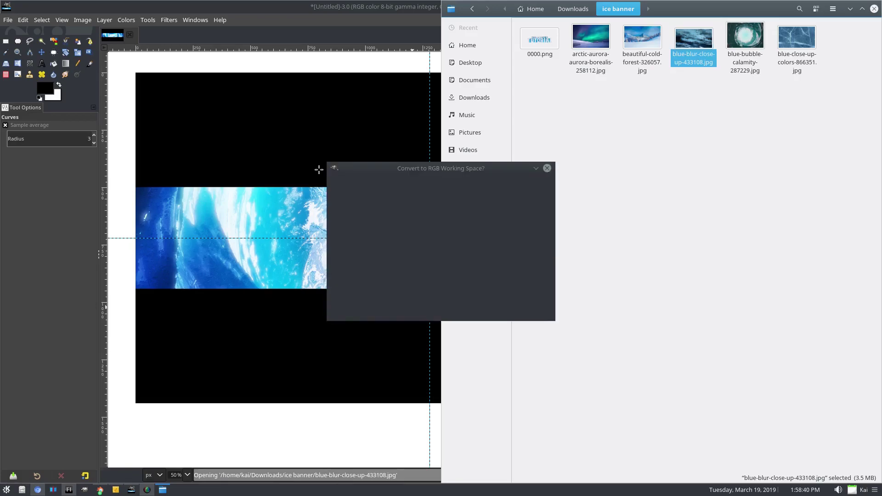
pyautogui.click(528, 307)
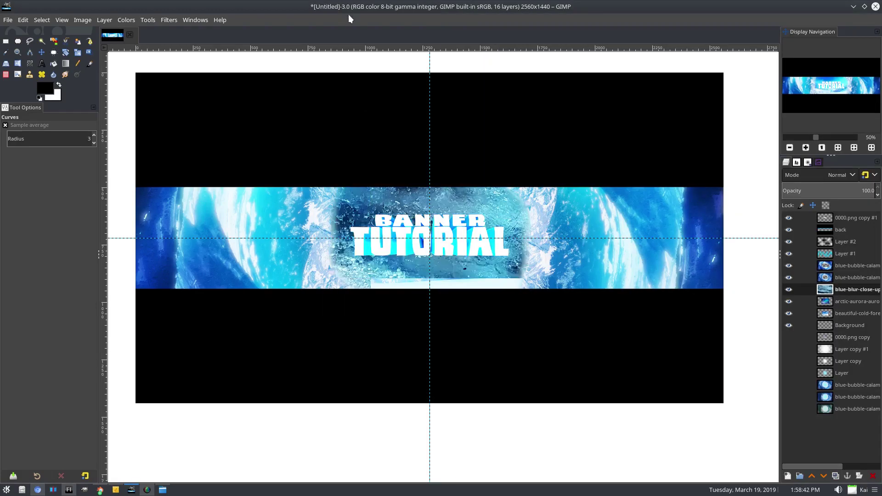
pyautogui.press('+')
pyautogui.click(30, 52)
pyautogui.moveTo(841, 287); pyautogui.dragTo(841, 217)
# - Scale the blue-blur layer down to 757 × 426 px over the banner text
pyautogui.press('-')
pyautogui.press('-')
pyautogui.press('-')
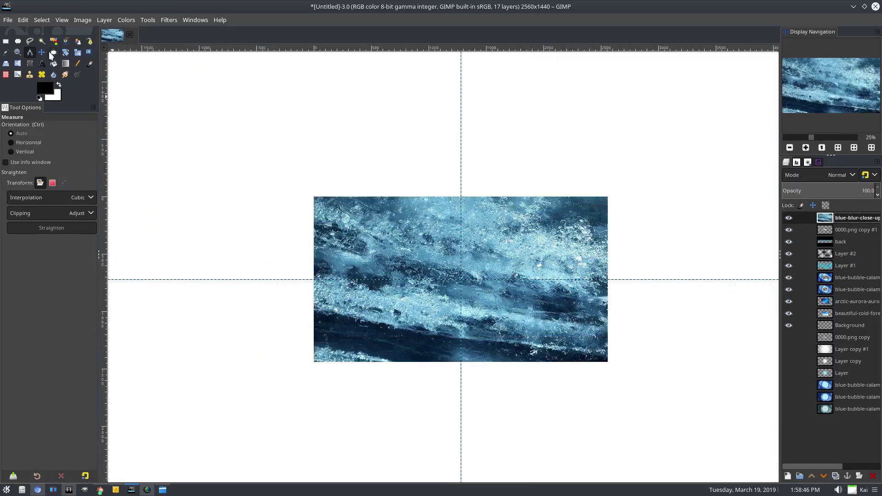
pyautogui.click(78, 52)
pyautogui.moveTo(659, 160); pyautogui.dragTo(307, 411)
pyautogui.click(751, 122)
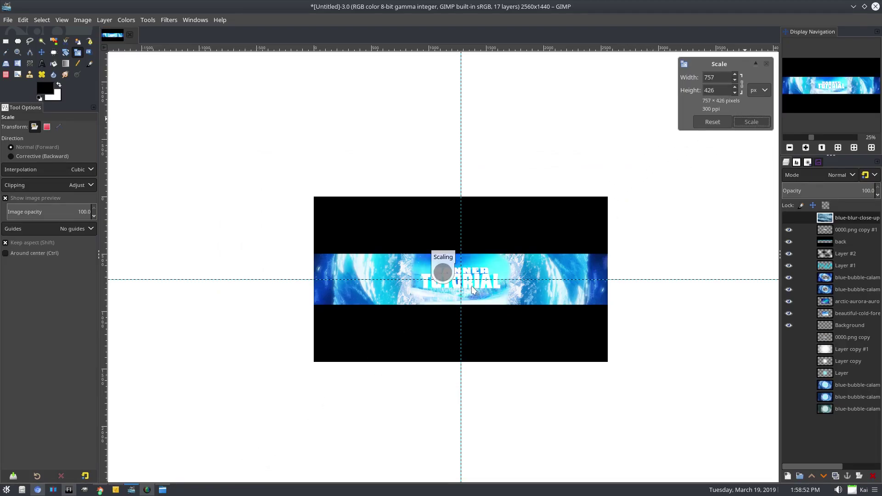
pyautogui.press('1')
# - Set the blue-blur layer's blend mode to Overlay and its opacity to about 63.5
pyautogui.click(822, 177)
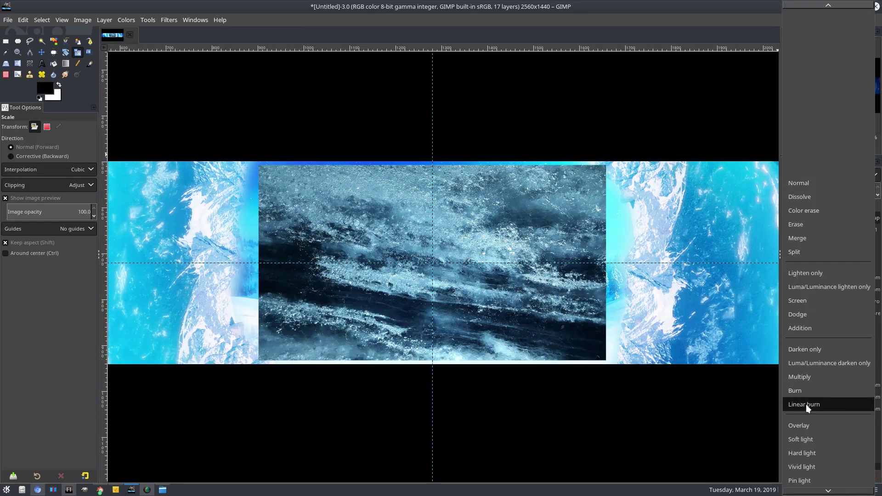
pyautogui.click(810, 419)
pyautogui.scroll(1, 404, 308)
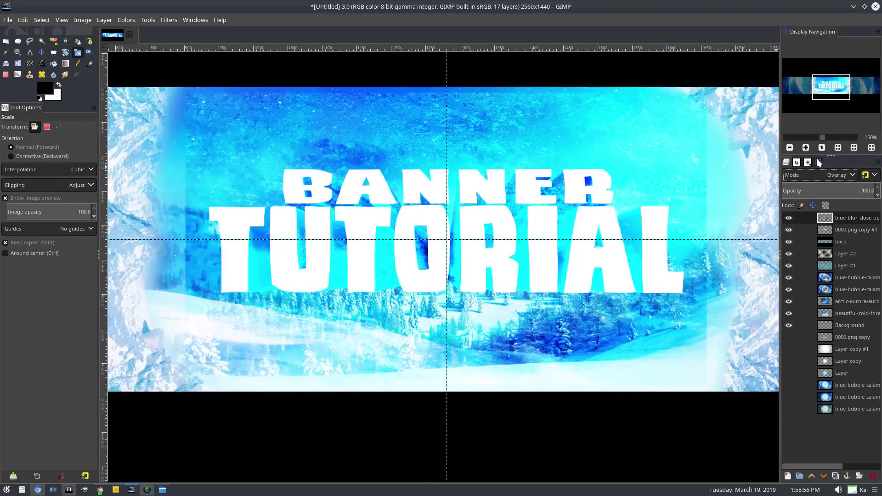
pyautogui.click(831, 174)
pyautogui.click(832, 176)
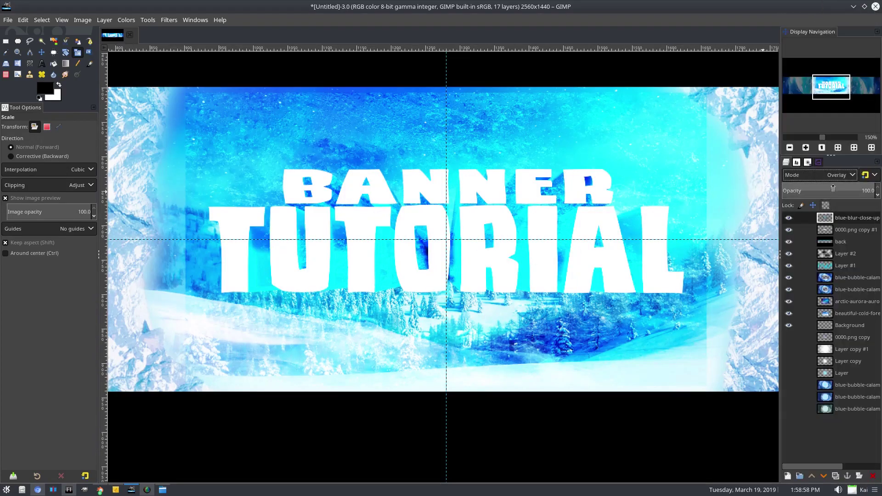
pyautogui.moveTo(832, 190); pyautogui.dragTo(838, 188)
# - Duplicate the 0000.png copy #1 text layer and keep the duplicate hidden below the Background layer
pyautogui.click(832, 230)
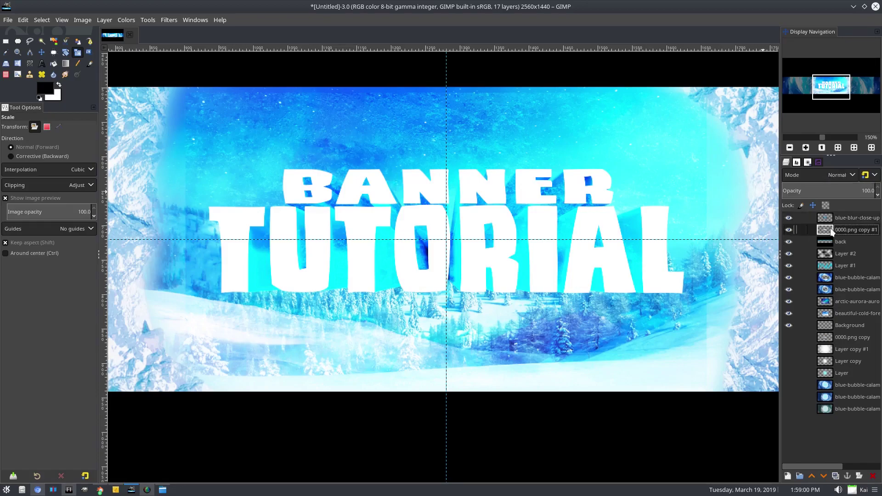
pyautogui.rightClick(833, 231)
pyautogui.click(796, 111)
pyautogui.moveTo(834, 231); pyautogui.dragTo(847, 344)
# - Compare the text with and without the blue-blur layer, and merge that layer down into 0000.png copy #1
pyautogui.click(853, 217)
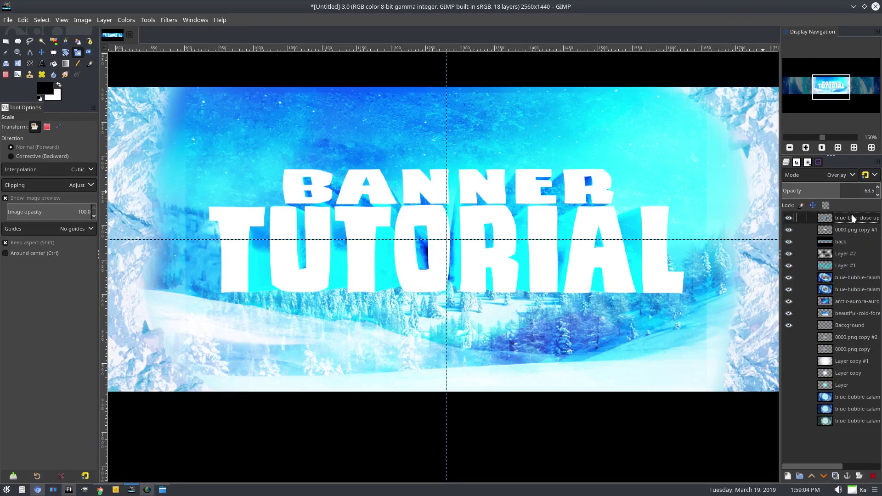
pyautogui.click(788, 218)
pyautogui.click(789, 218)
pyautogui.rightClick(790, 216)
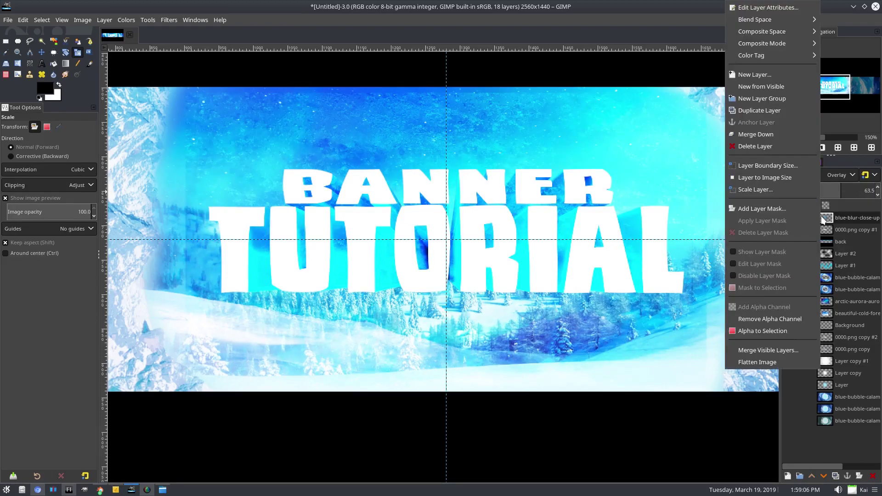
pyautogui.click(756, 141)
# - Import blue-blur-close-up-433108.jpg from the ice banner folder again as a new layer above the text
pyautogui.scroll(-2, 442, 291)
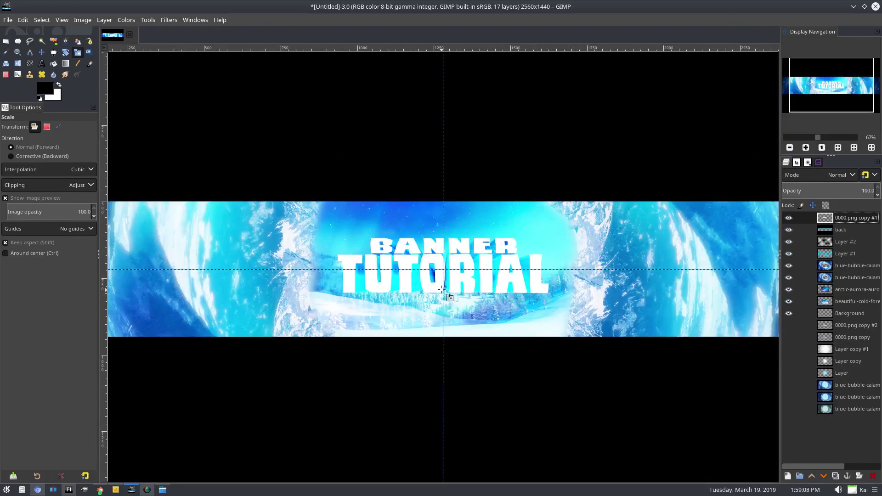
pyautogui.scroll(2, 443, 288)
pyautogui.scroll(-2, 389, 286)
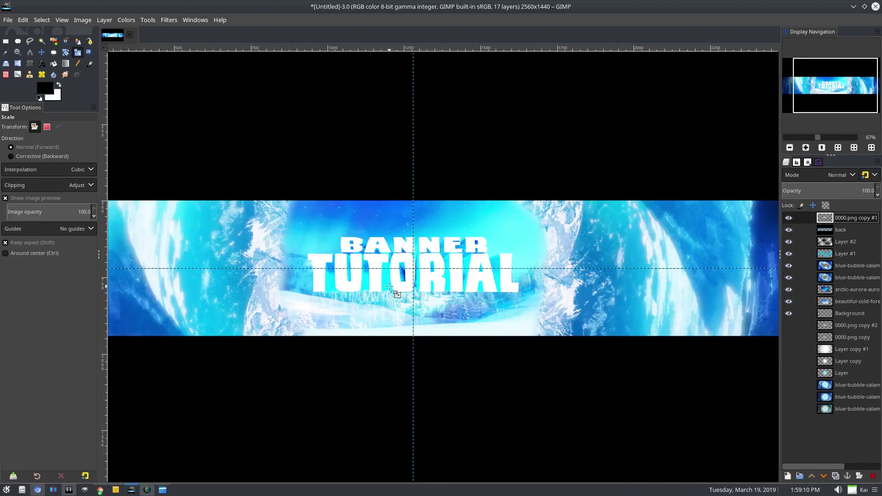
pyautogui.scroll(-2, 428, 294)
pyautogui.click(163, 490)
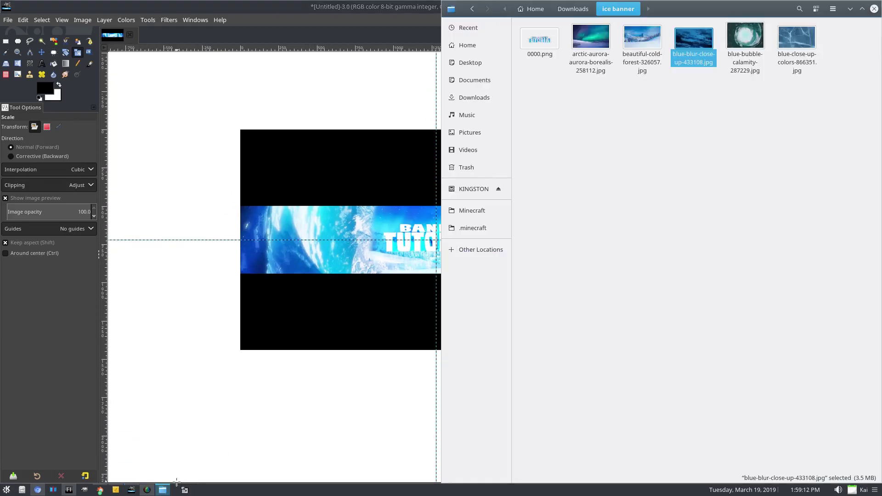
pyautogui.moveTo(694, 39); pyautogui.dragTo(360, 191)
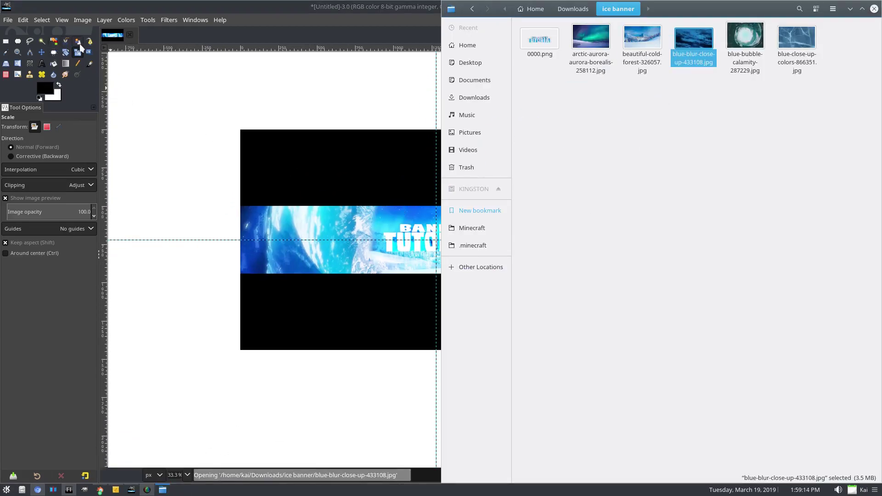
pyautogui.click(525, 312)
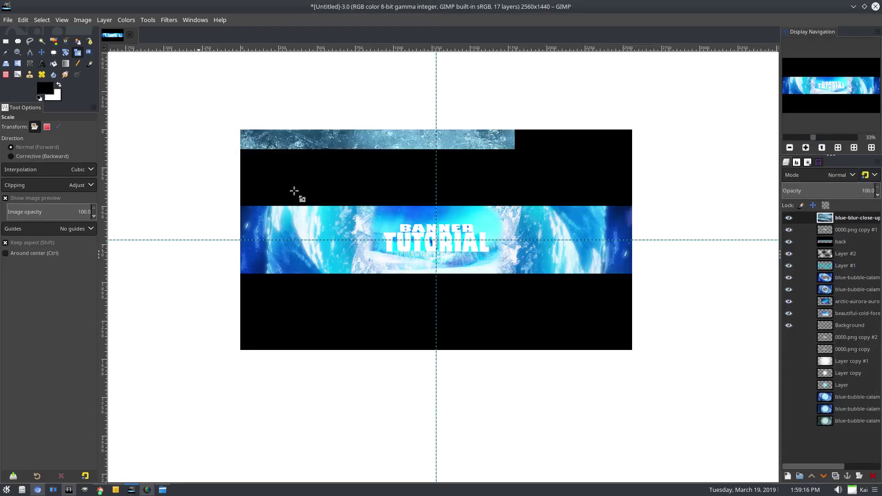
# - Try to scale the newly imported blue-blur layer to 2602 × 1464 px, and undo the scaling
pyautogui.click(402, 299)
pyautogui.moveTo(402, 299); pyautogui.dragTo(402, 268)
pyautogui.click(752, 122)
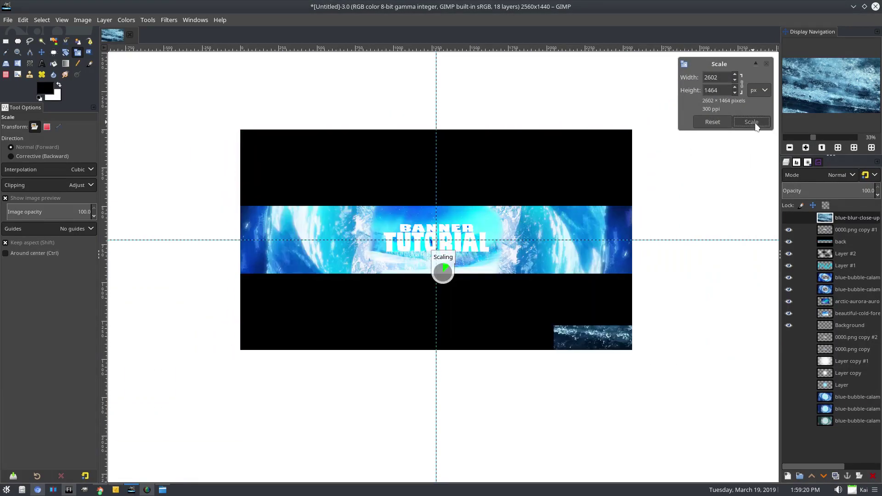
pyautogui.hotkey('ctrl', 'z')
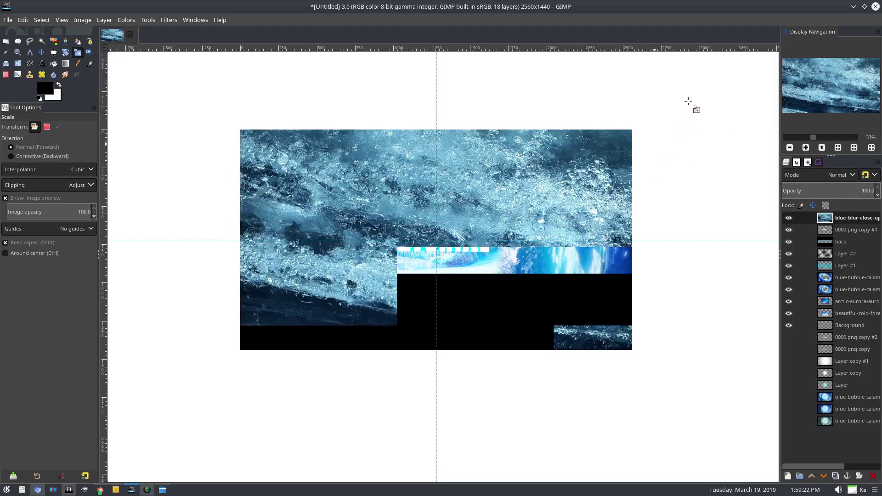
pyautogui.click(688, 101)
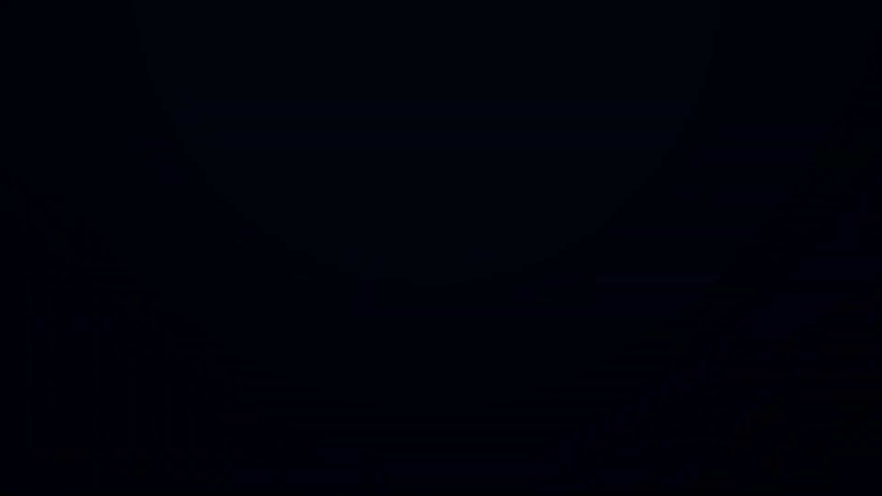